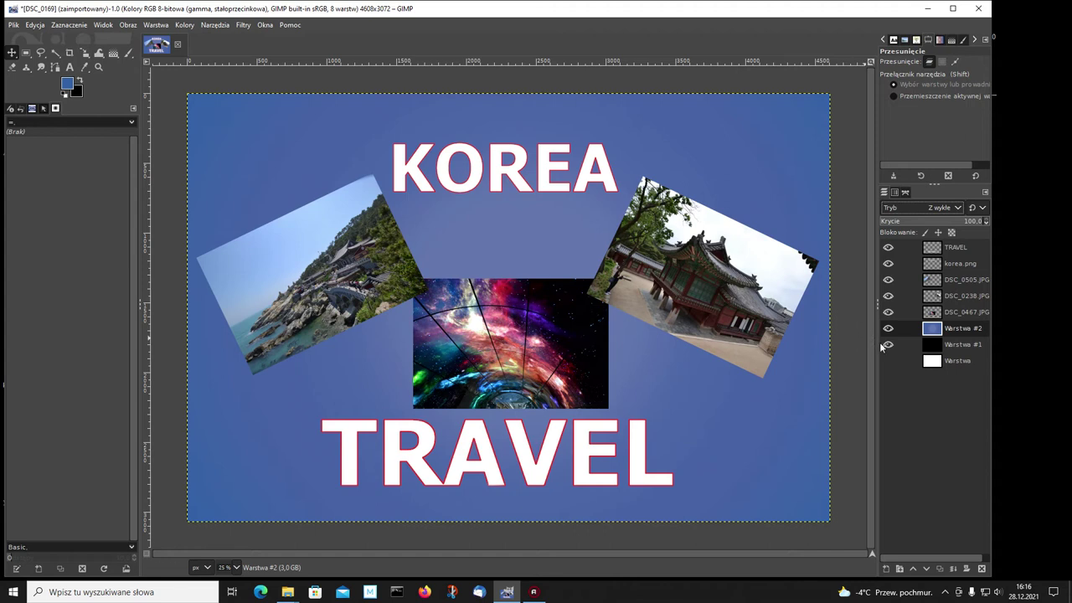
# Step: Hide the blue Warstwa #2 and black Warstwa #1 background layers
pyautogui.click(888, 329)
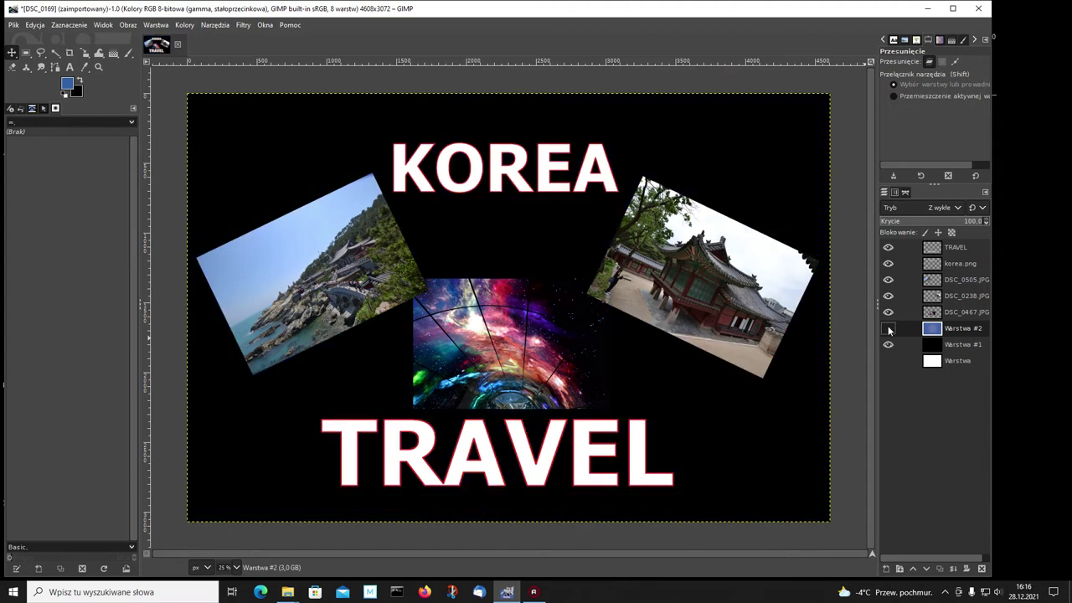
pyautogui.click(888, 345)
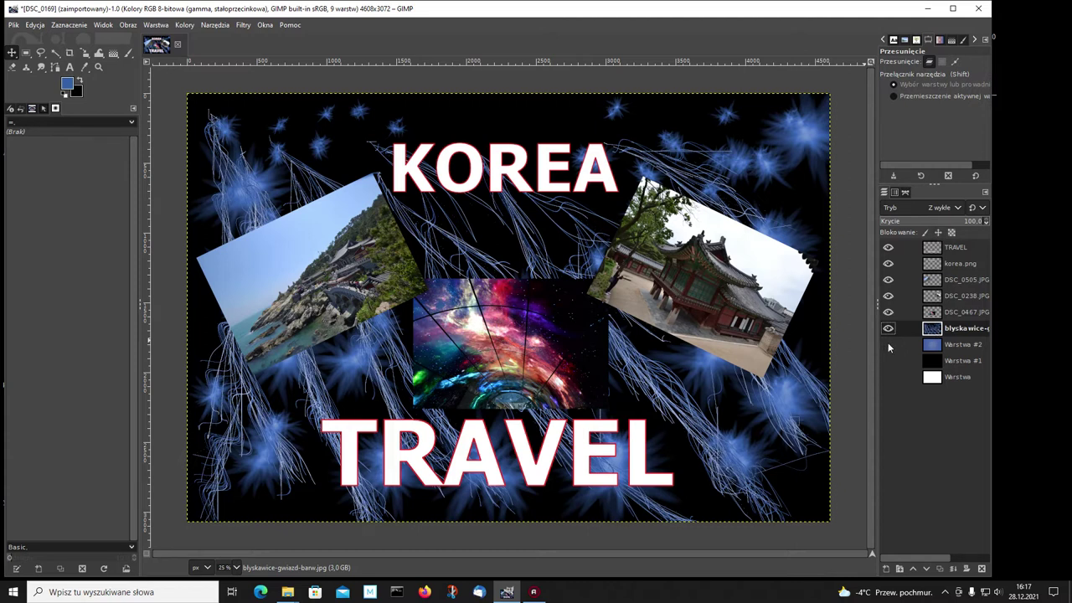
# Step: Set the sparkle layer to Suma (addition) blend mode and hide the TRAVEL title
pyautogui.click(958, 208)
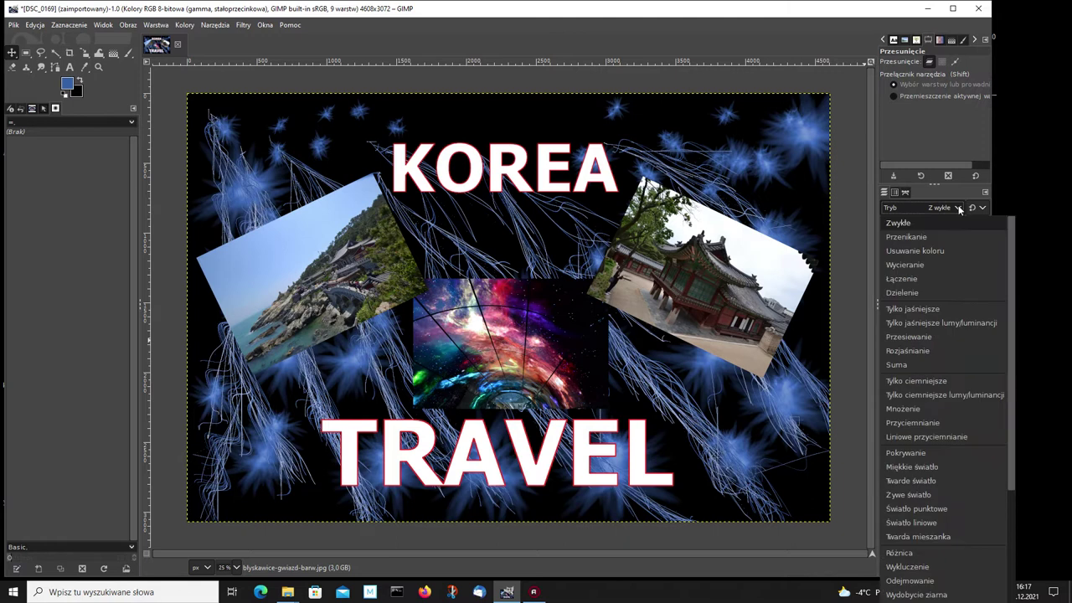
pyautogui.click(894, 361)
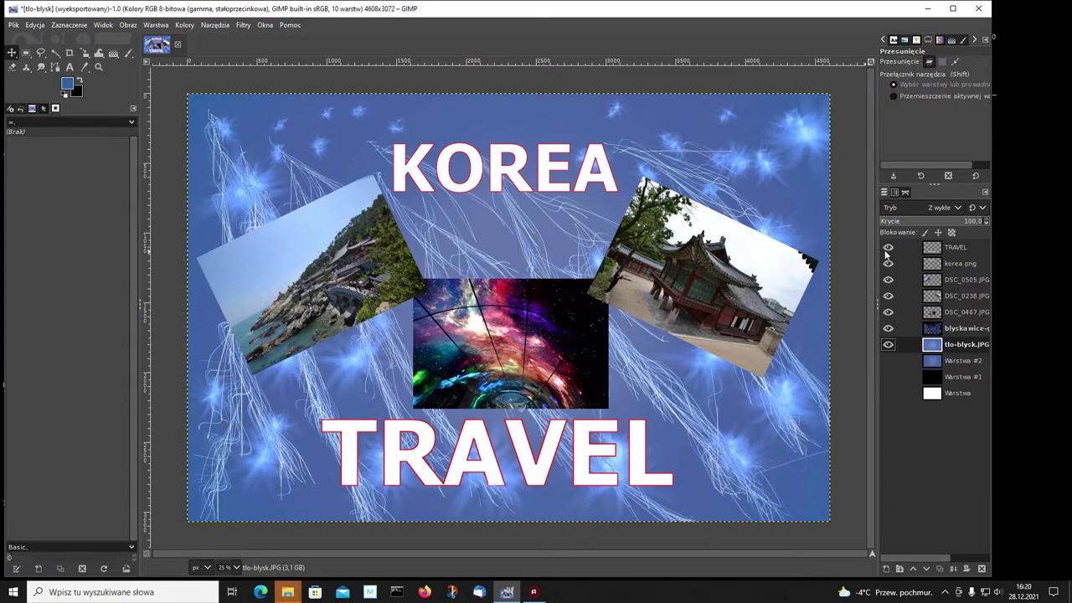
pyautogui.click(889, 247)
# Step: Hide the KOREA title, the three photos and the tlo-blysk.JPG background, checking the sparkle layer
pyautogui.click(888, 263)
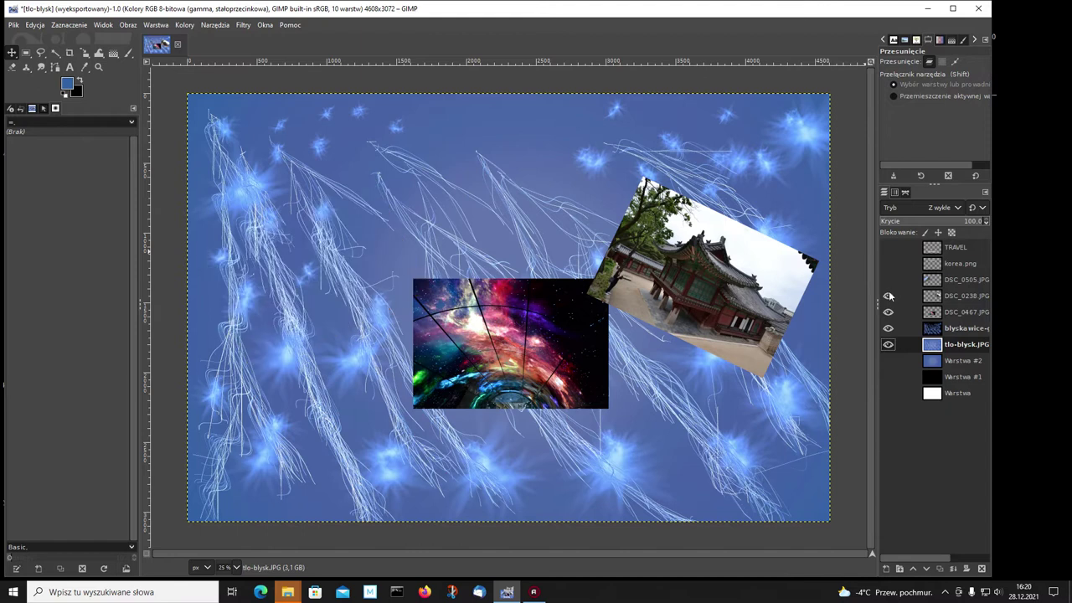
pyautogui.click(888, 295)
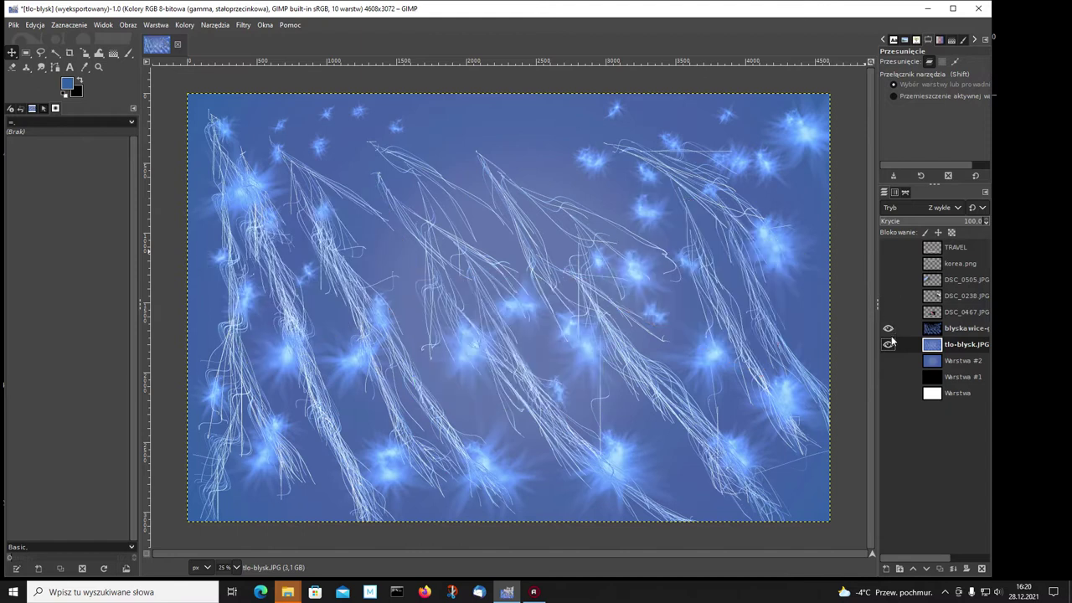
pyautogui.click(888, 344)
pyautogui.click(888, 327)
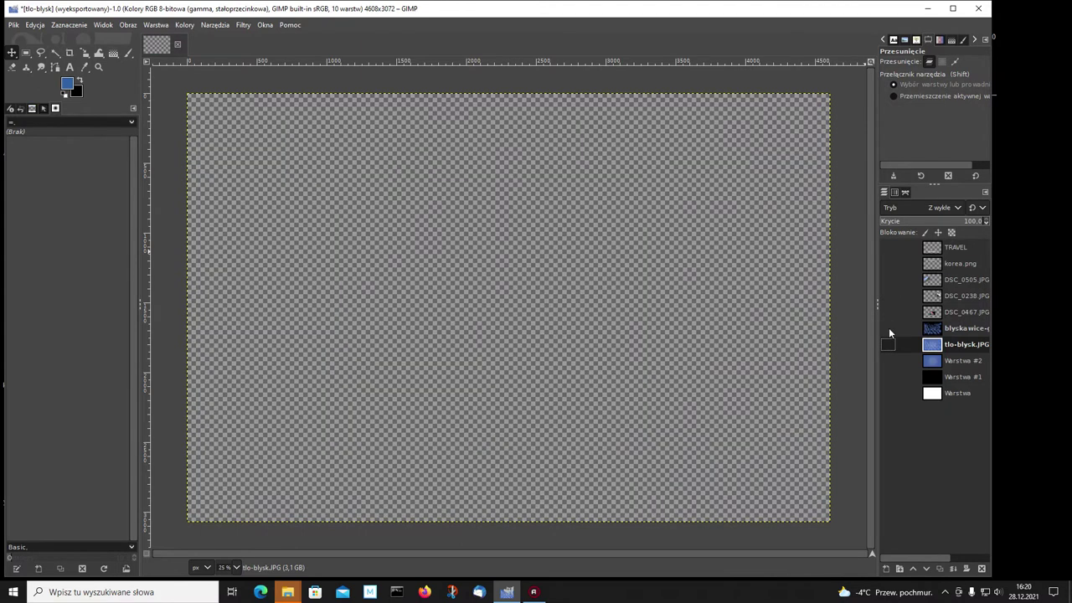
pyautogui.click(888, 328)
# Step: Select the sparkle layer and show it over the Warstwa #2 blue gradient
pyautogui.click(933, 331)
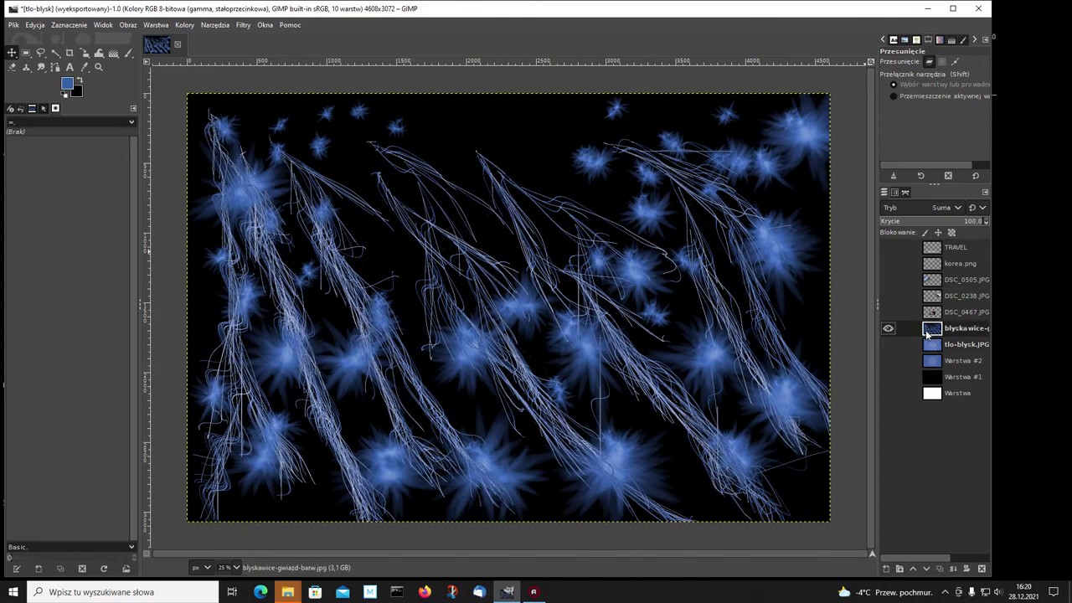
pyautogui.click(888, 329)
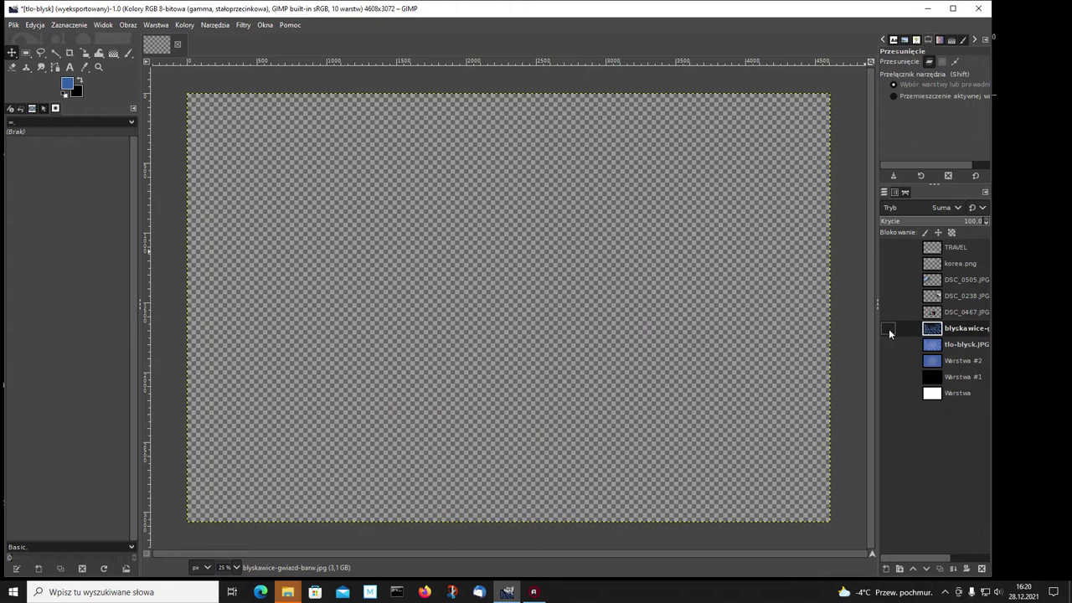
pyautogui.click(889, 362)
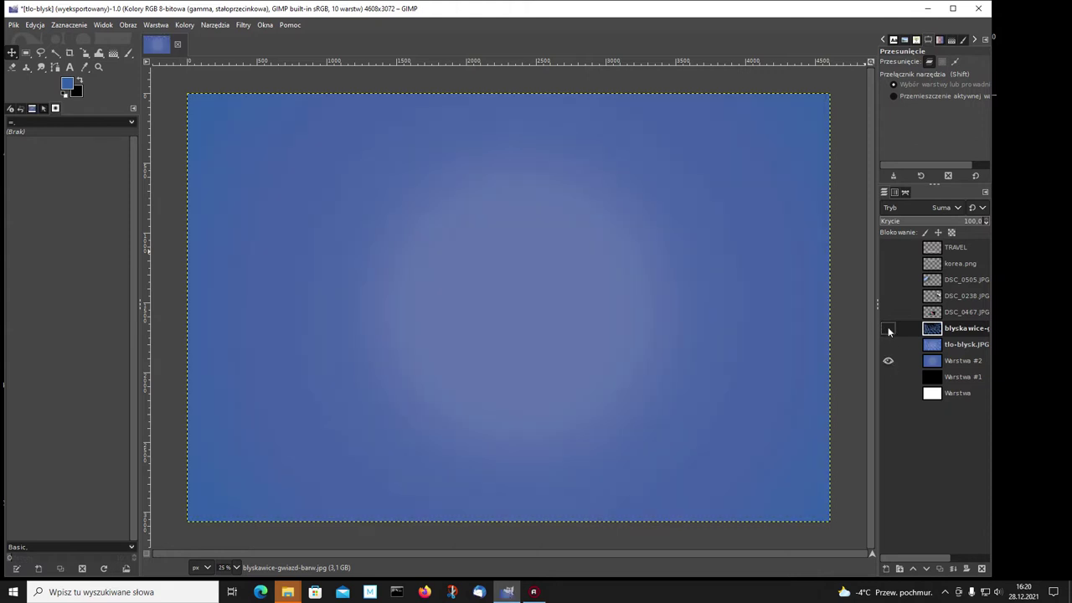
pyautogui.click(889, 328)
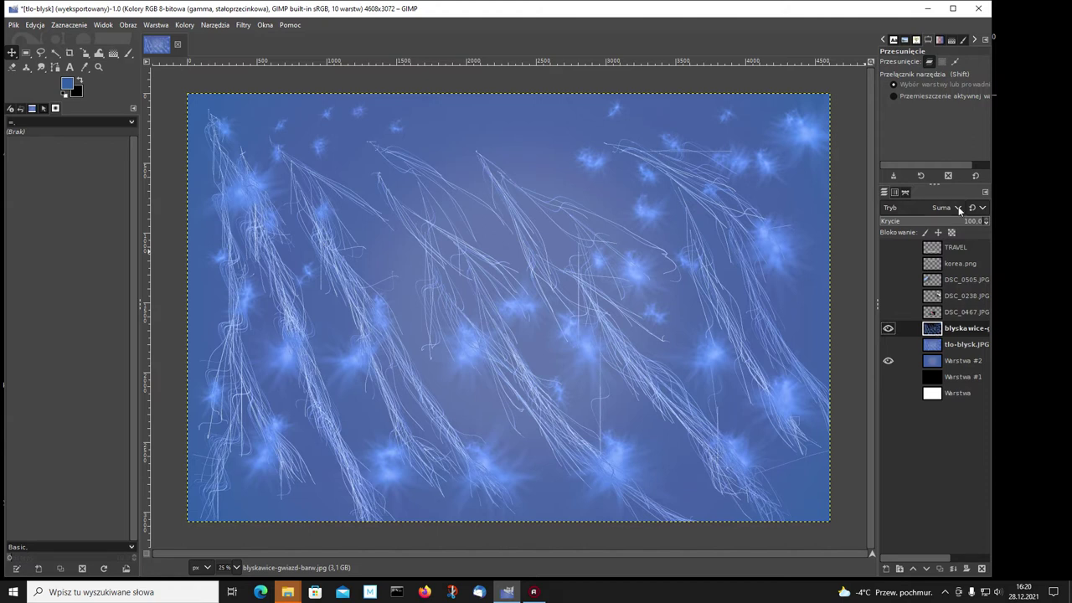
pyautogui.click(959, 209)
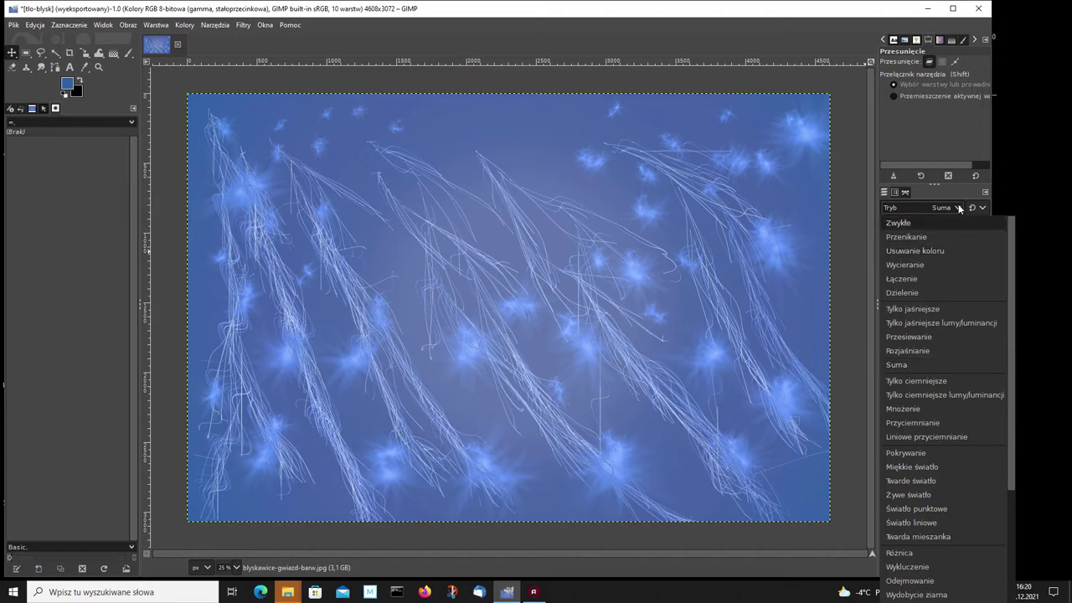
# Step: Preview Przenikanie, Wycieranie, Dzielenie and Tylko ciemniejsze blend modes on the sparkle layer
pyautogui.click(904, 236)
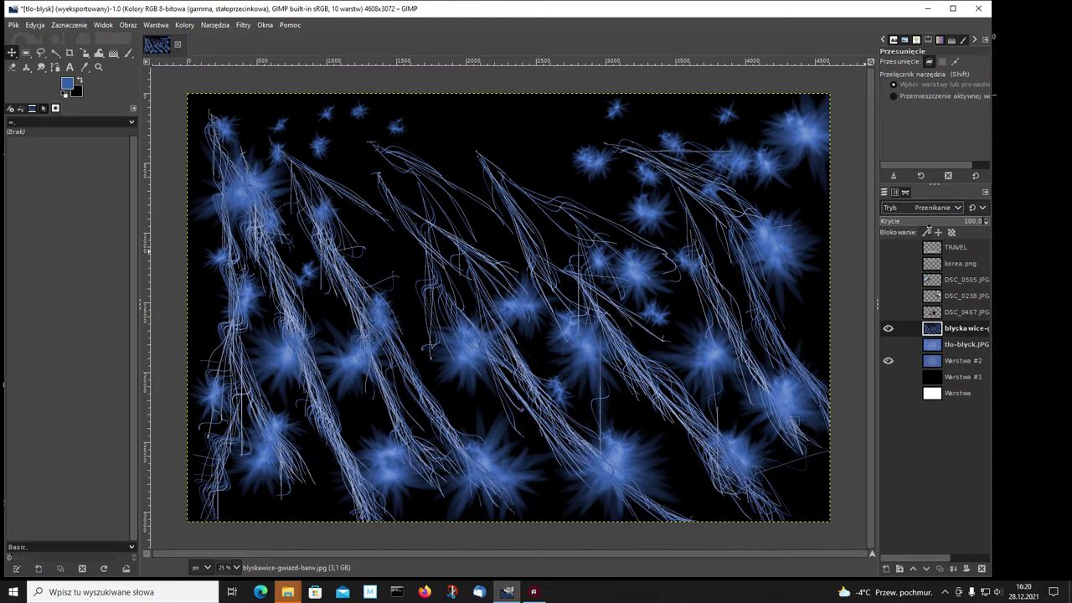
pyautogui.click(959, 208)
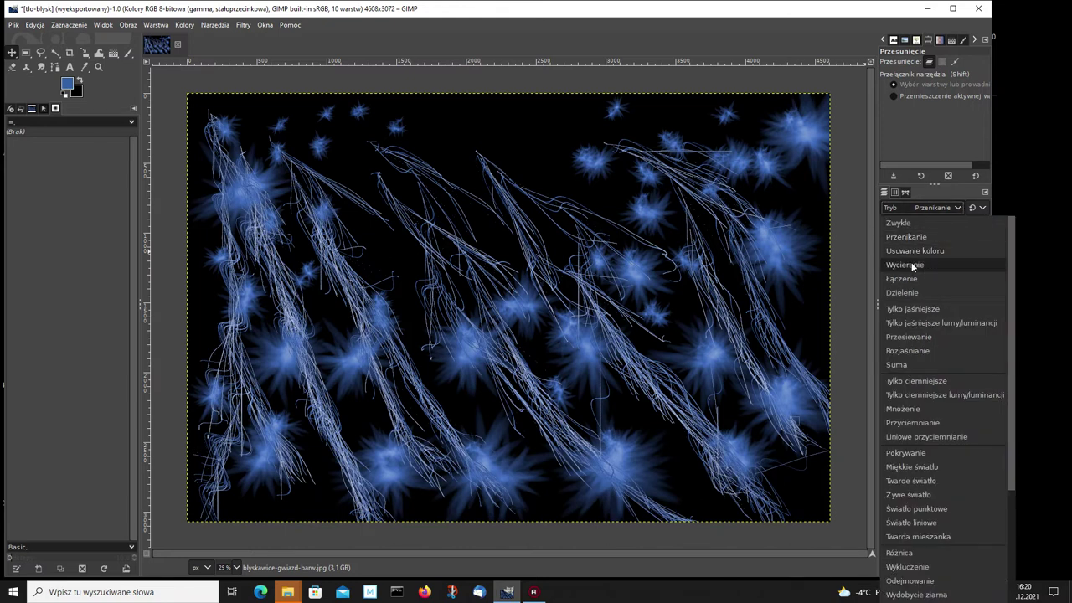
pyautogui.click(911, 262)
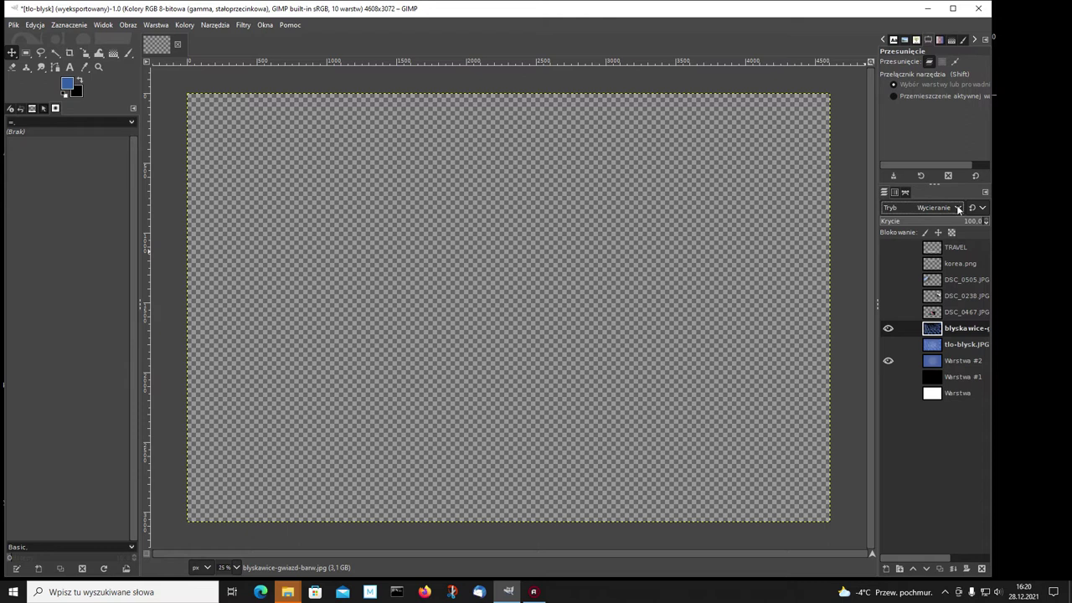
pyautogui.click(959, 208)
pyautogui.click(901, 294)
pyautogui.click(958, 208)
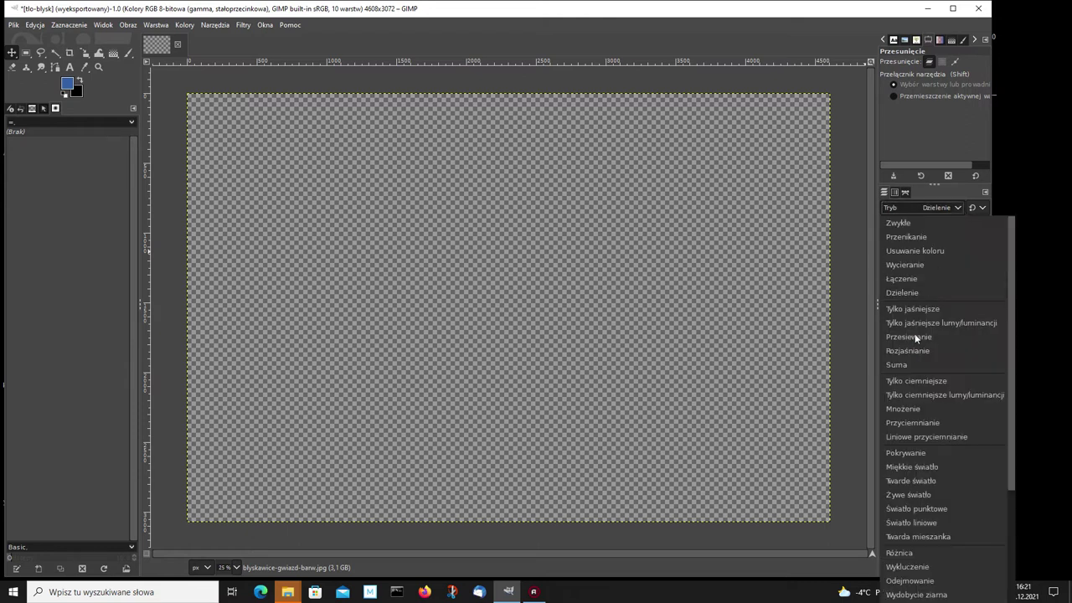
pyautogui.click(910, 381)
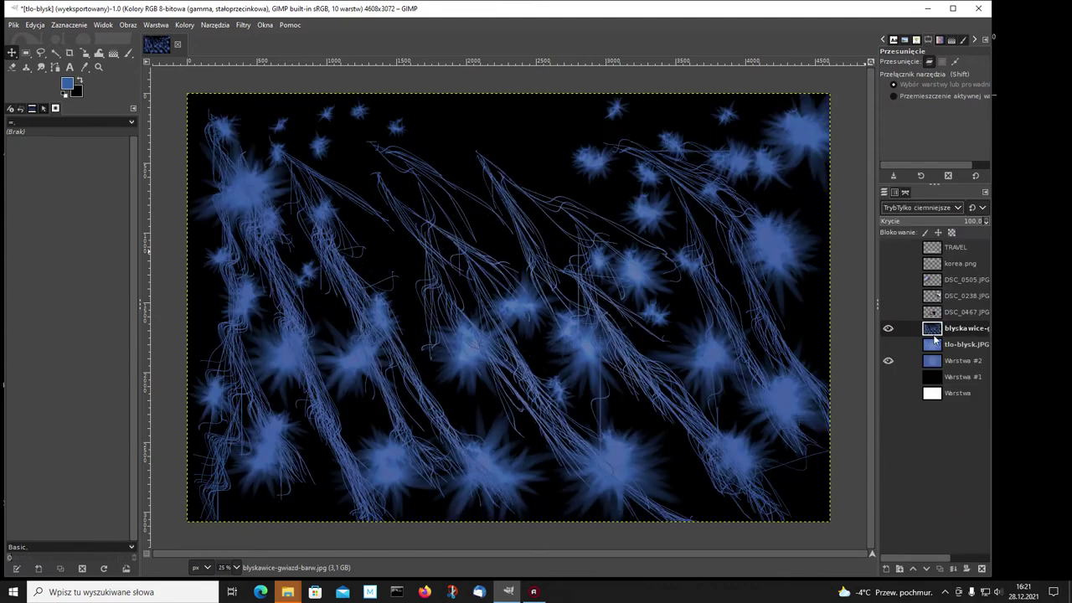
# Step: Try Mnożenie and Przyciemnianie, then settle on Miękkie światło (soft light) mode
pyautogui.click(958, 209)
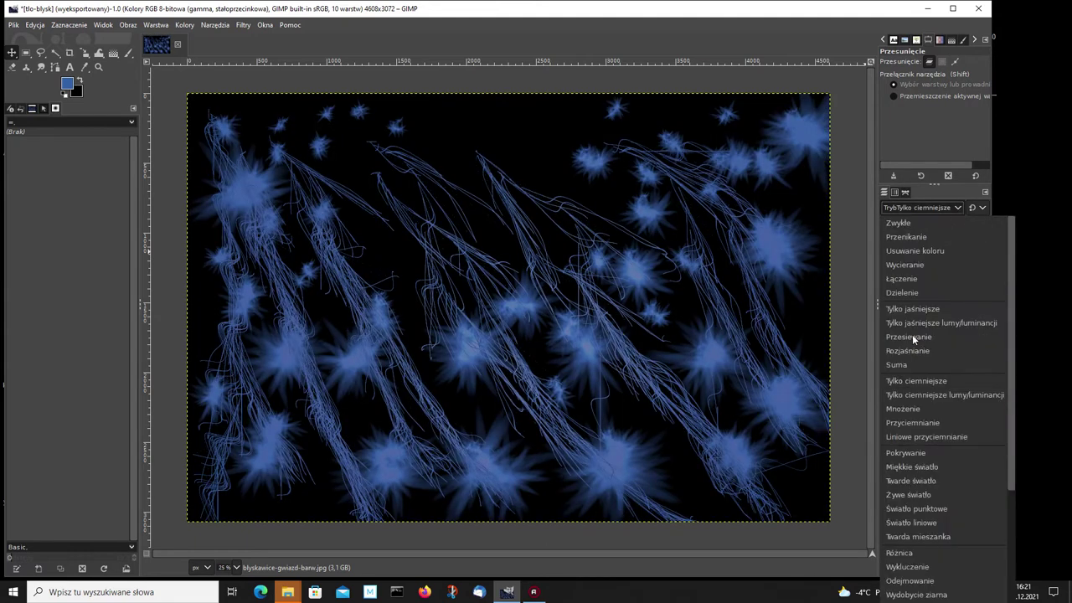
pyautogui.click(891, 407)
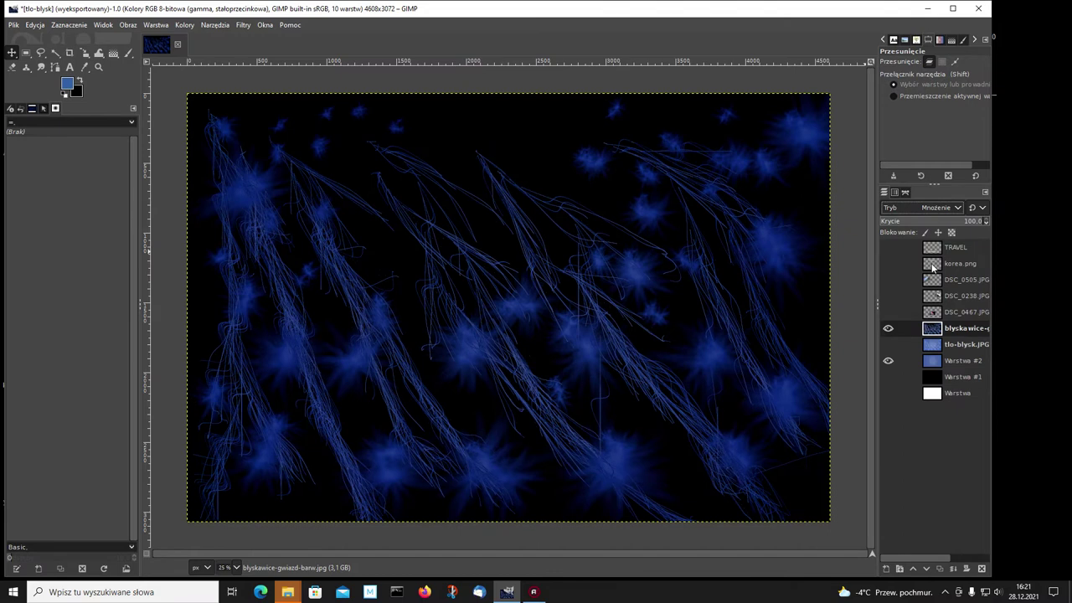
pyautogui.click(959, 209)
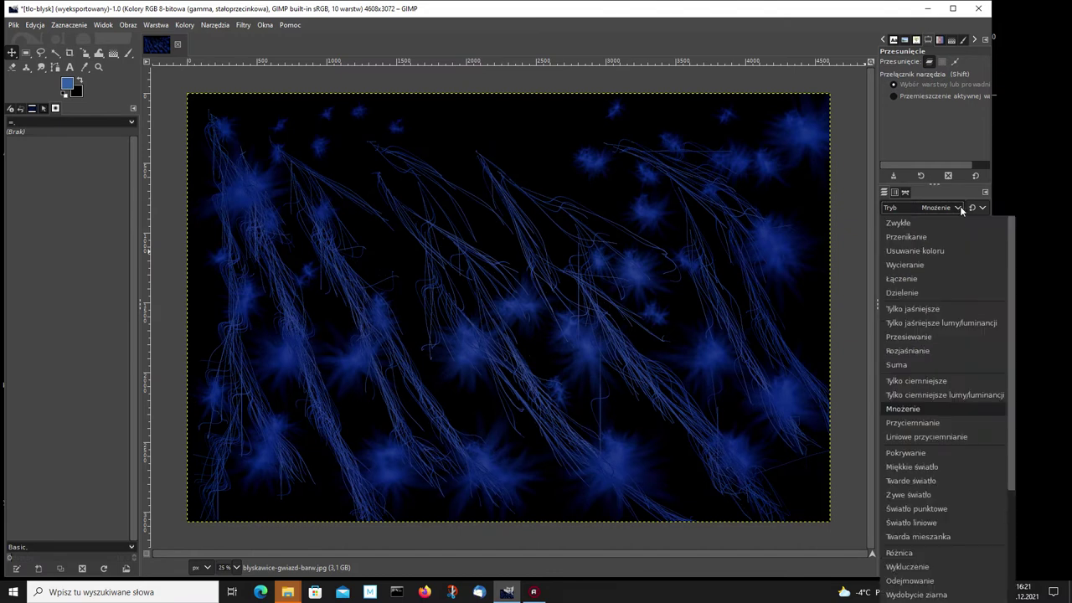
pyautogui.click(916, 423)
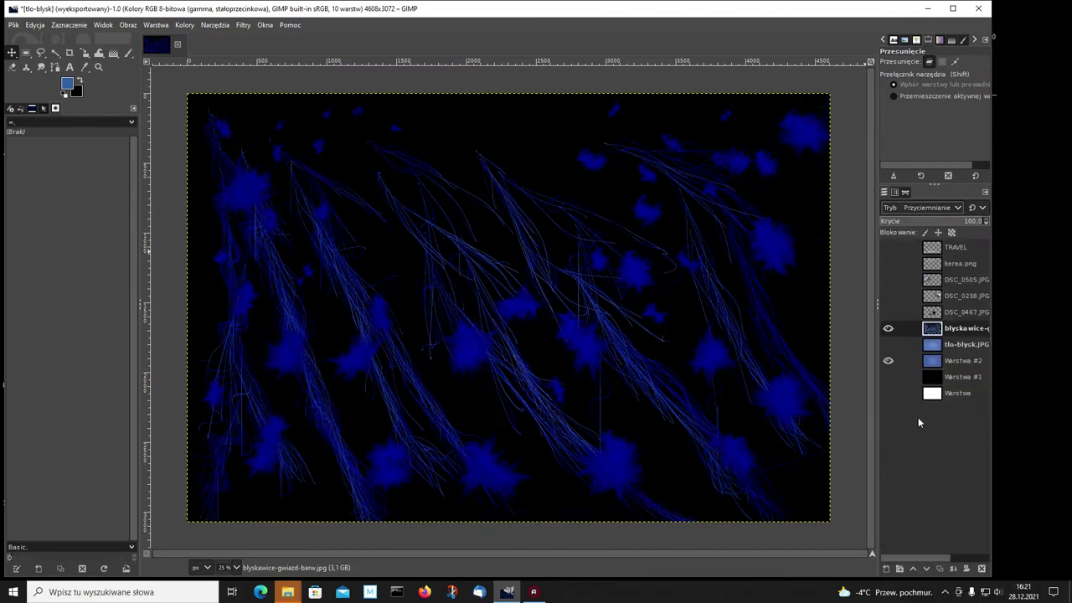
pyautogui.click(959, 209)
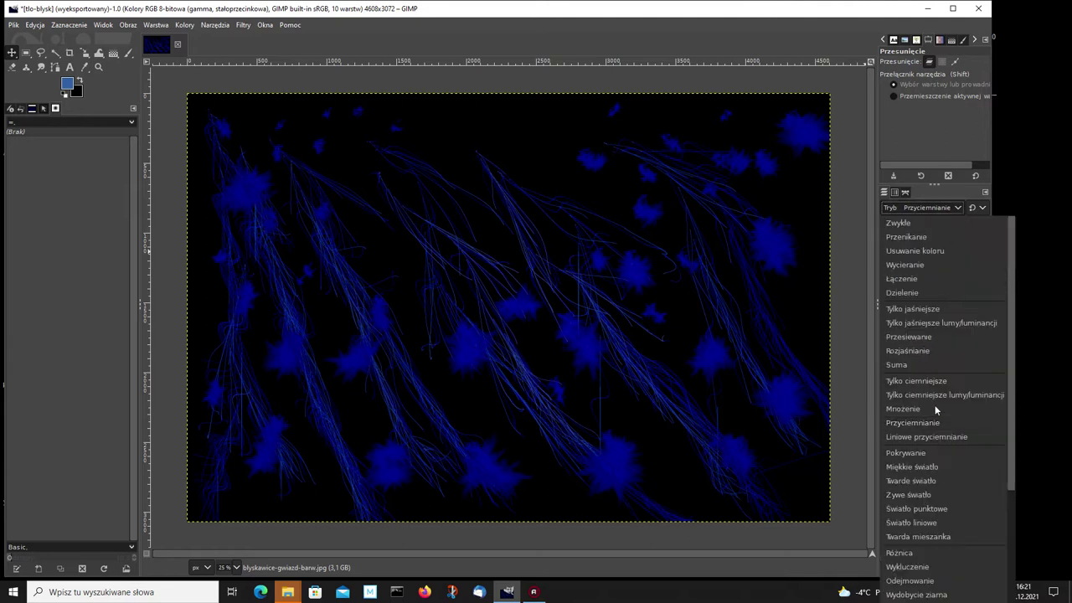
pyautogui.click(910, 467)
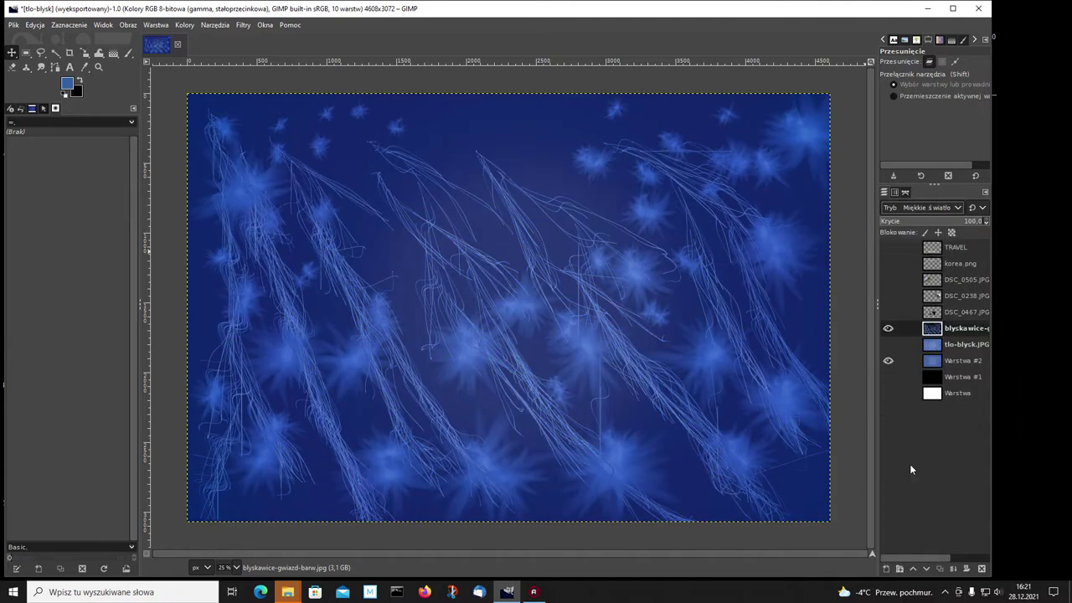
# Step: Try Żywe światło, Różnica and Wykluczenie on the star layer, ending in Odejmowanie mode
pyautogui.click(961, 208)
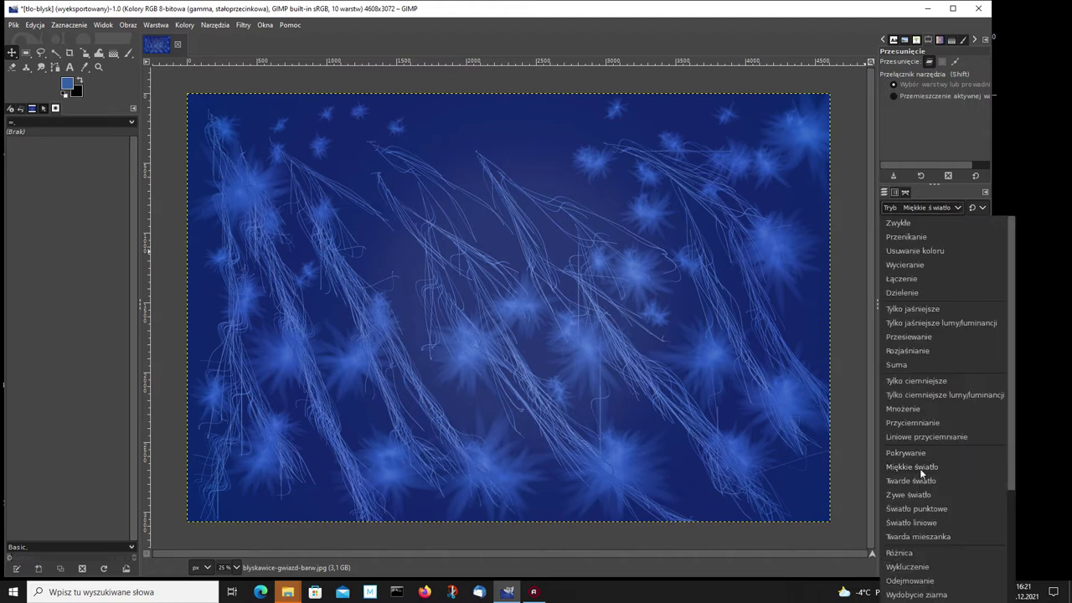
pyautogui.click(908, 494)
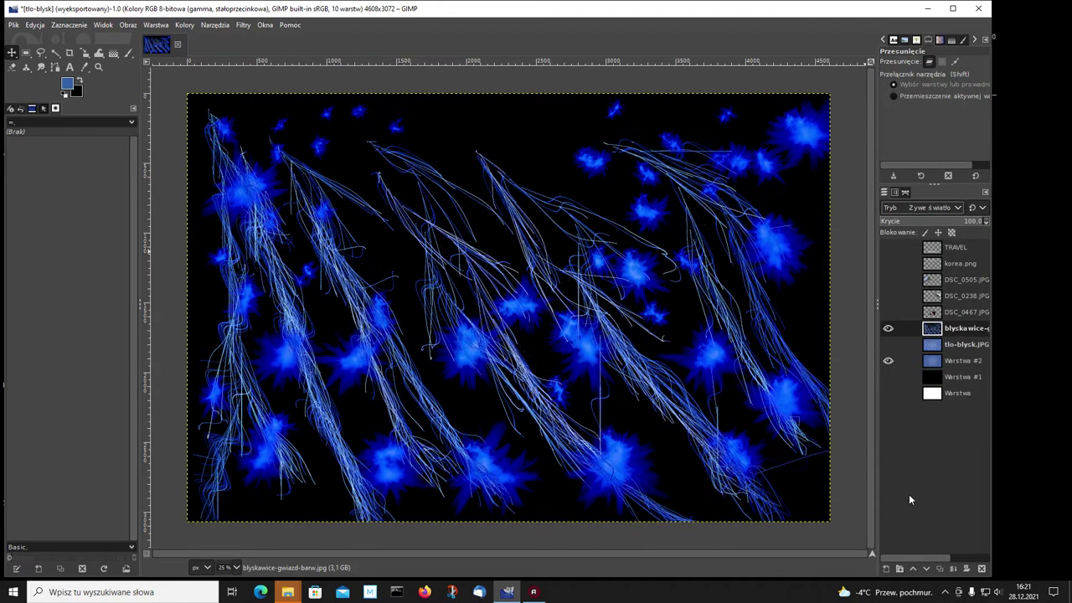
pyautogui.click(961, 207)
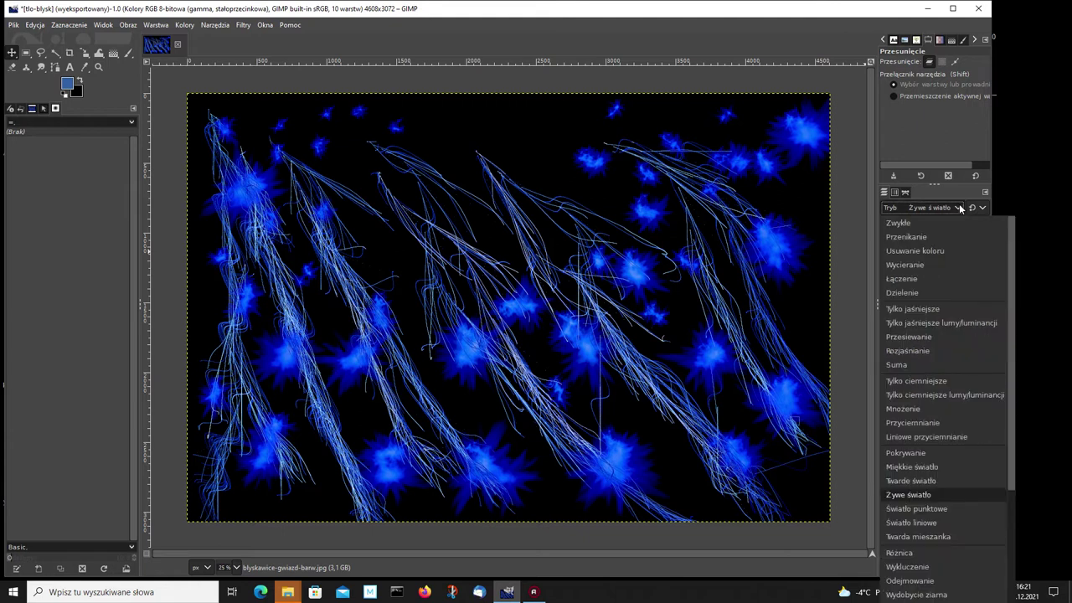
pyautogui.click(908, 498)
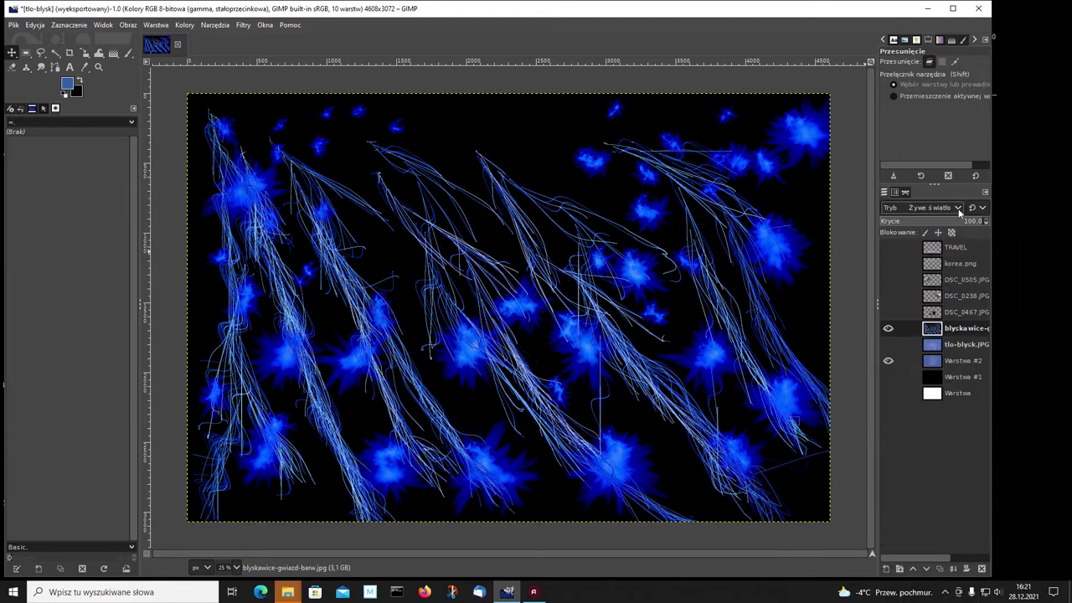
pyautogui.click(961, 208)
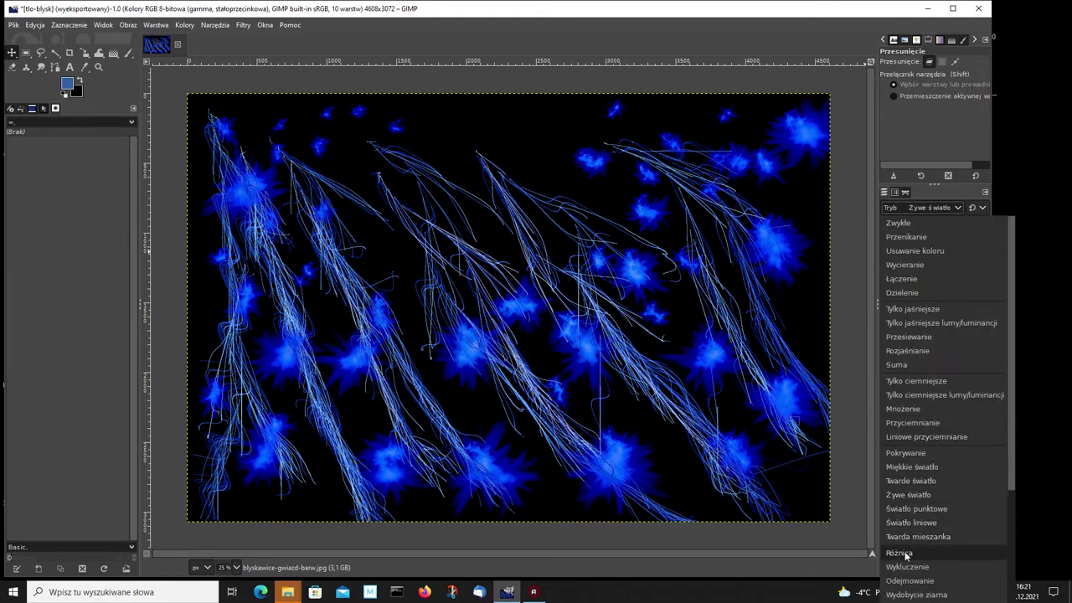
pyautogui.click(899, 553)
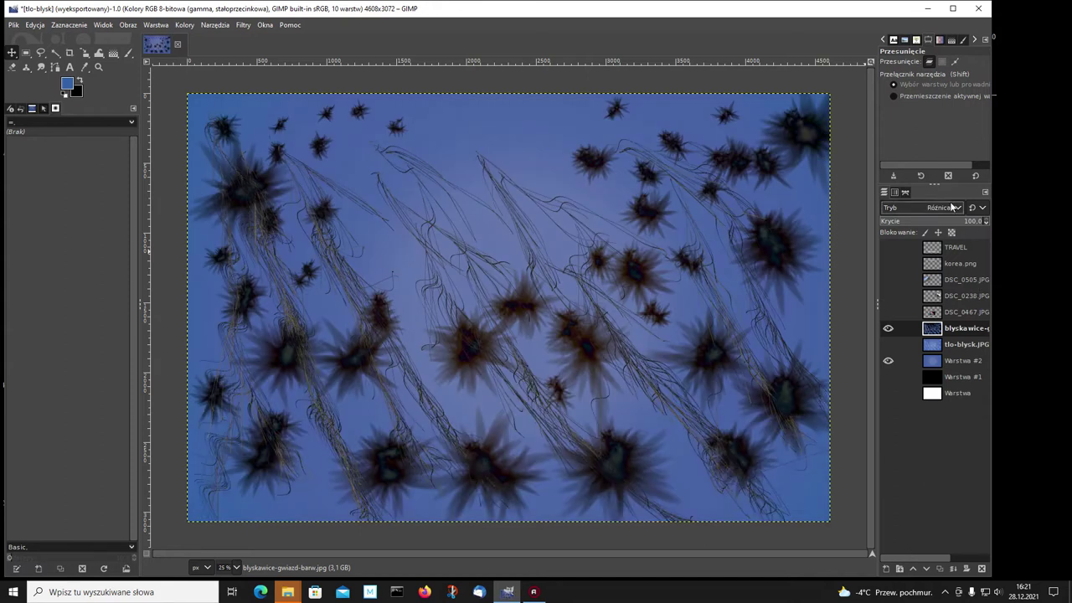
pyautogui.click(959, 208)
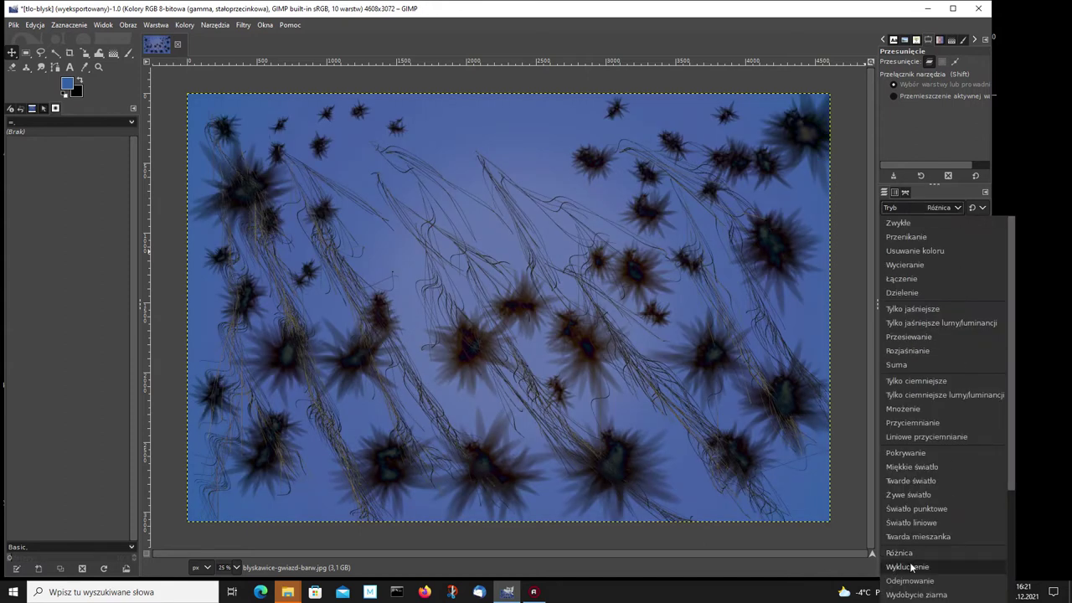
pyautogui.click(909, 567)
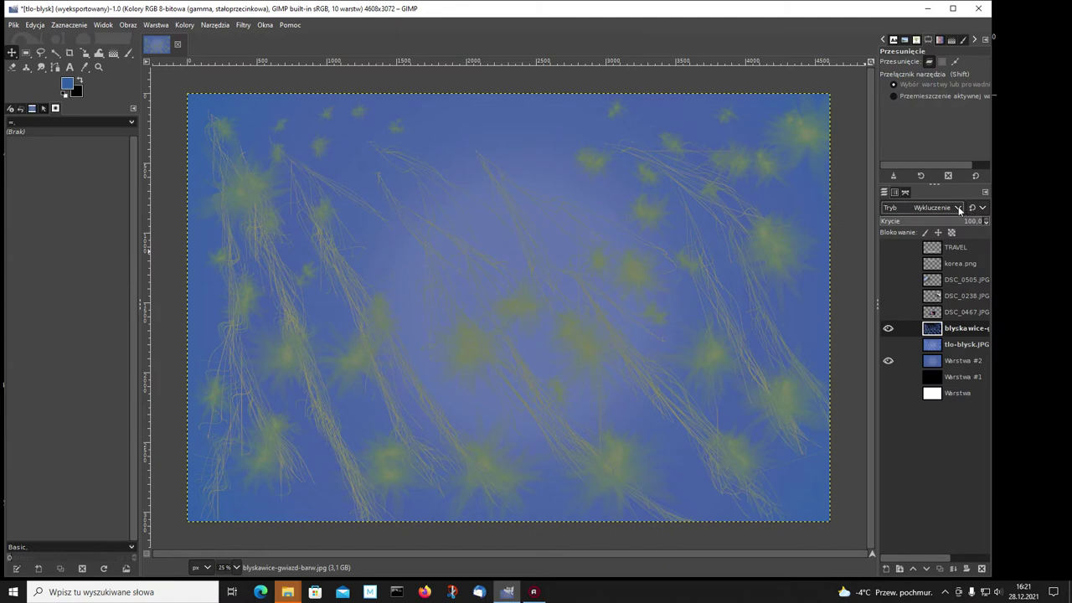
pyautogui.click(959, 208)
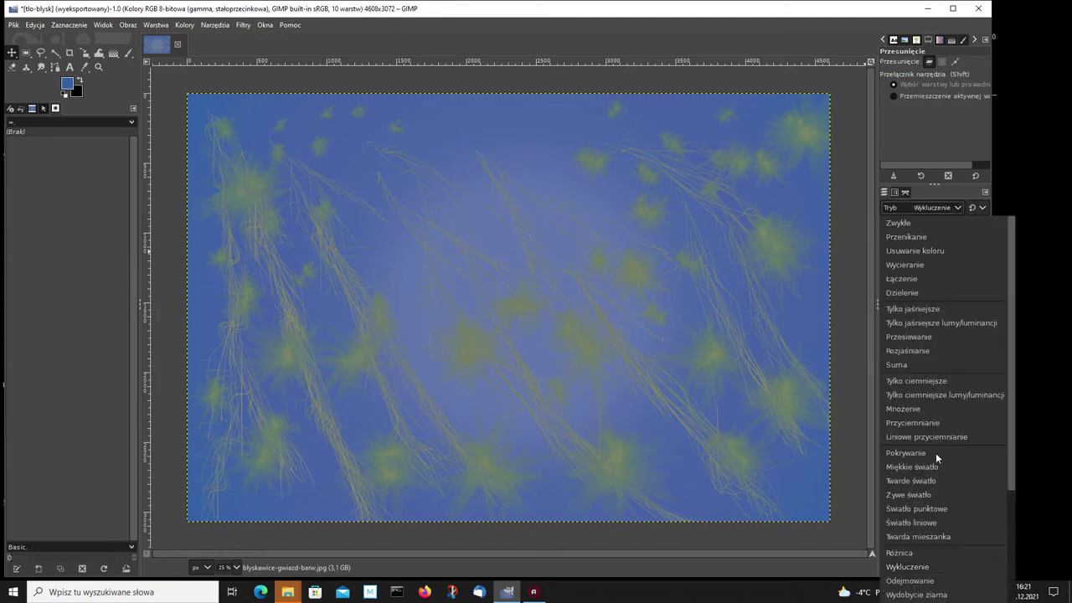
pyautogui.click(904, 580)
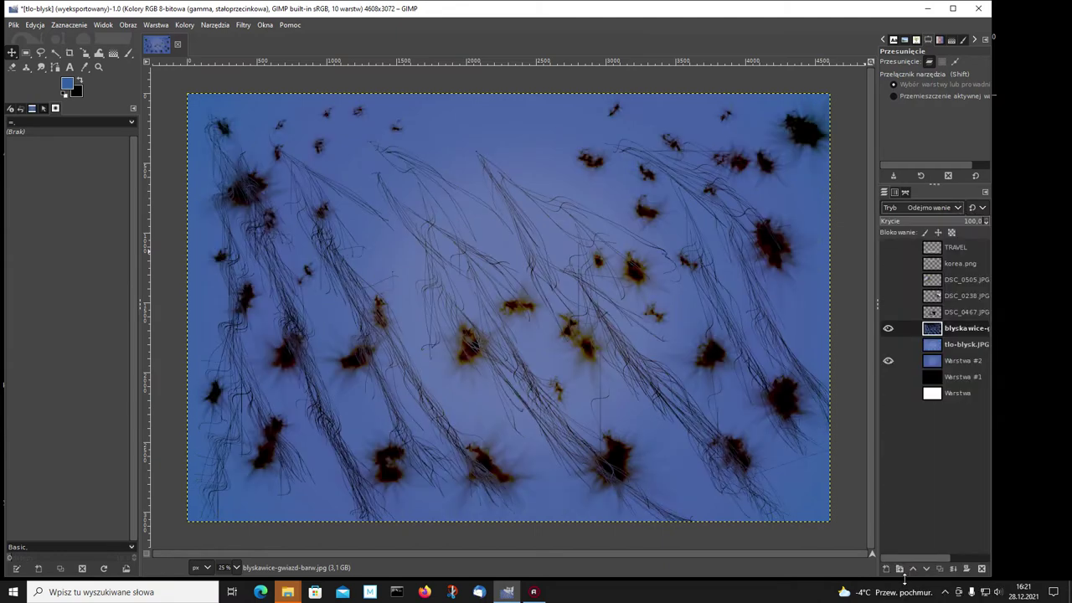
# Step: Try Połączenie ziarna, then set the star layer to Nasycenie HSV mode
pyautogui.click(961, 210)
pyautogui.scroll(-2, 959, 395)
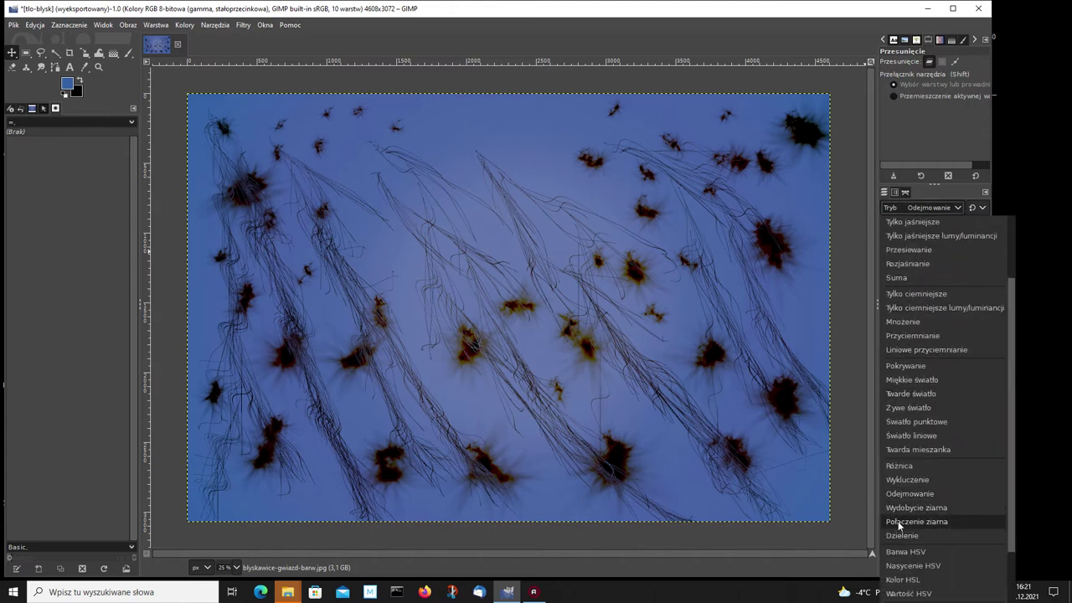
pyautogui.click(898, 520)
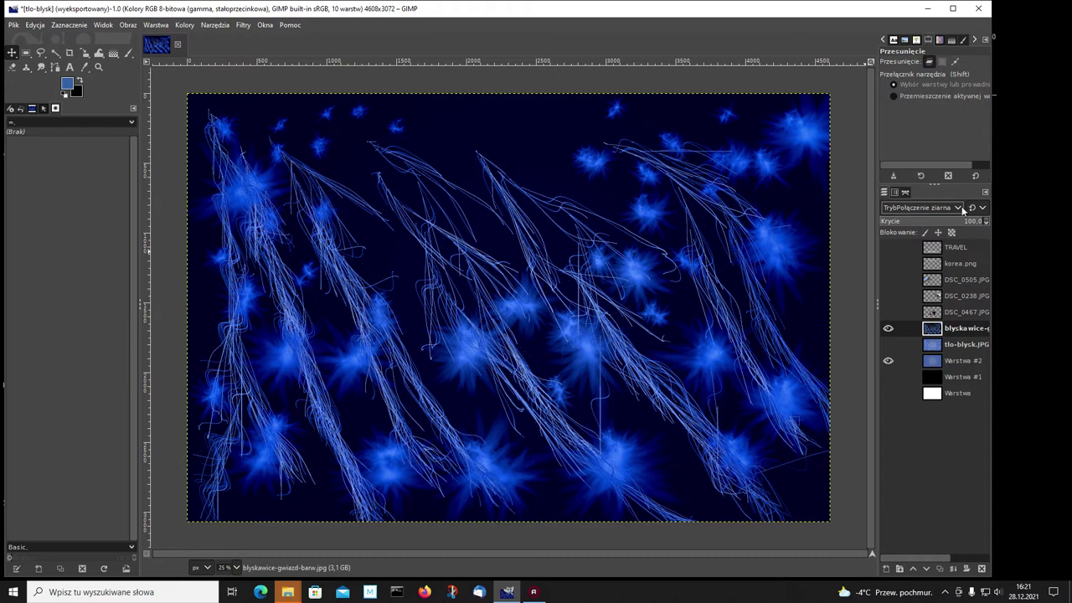
pyautogui.click(959, 208)
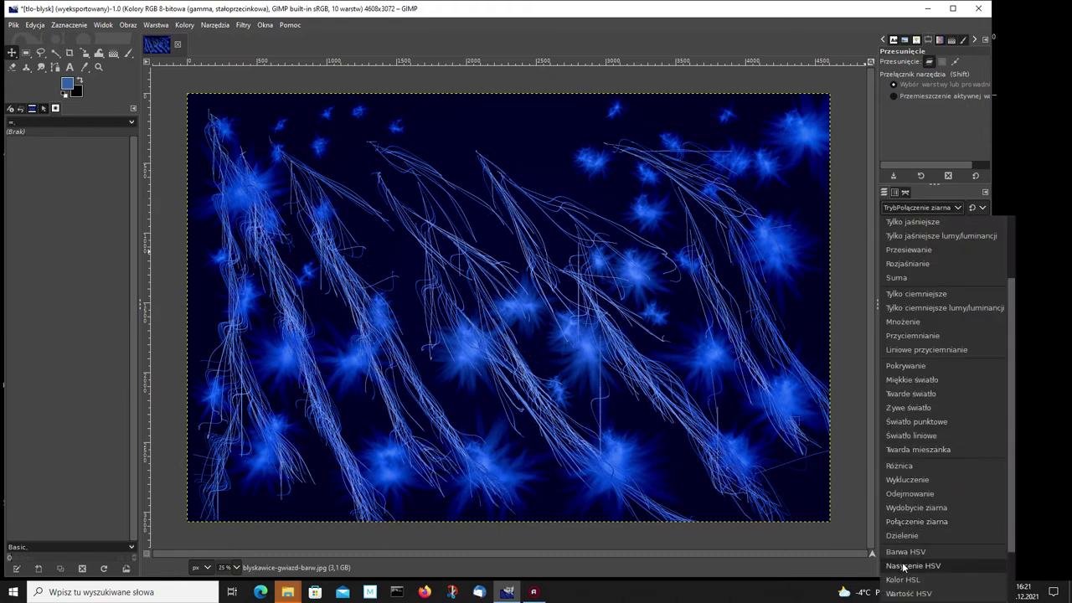
pyautogui.click(902, 566)
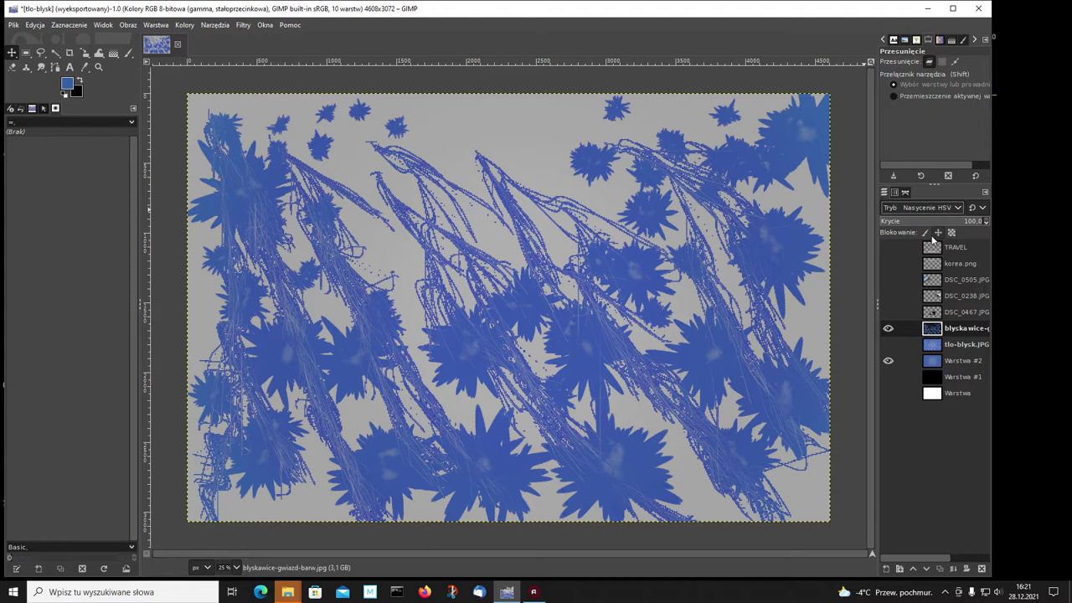
# Step: Show the central space-tunnel photo, the two tilted side photos and the KOREA TRAVEL titles
pyautogui.click(887, 312)
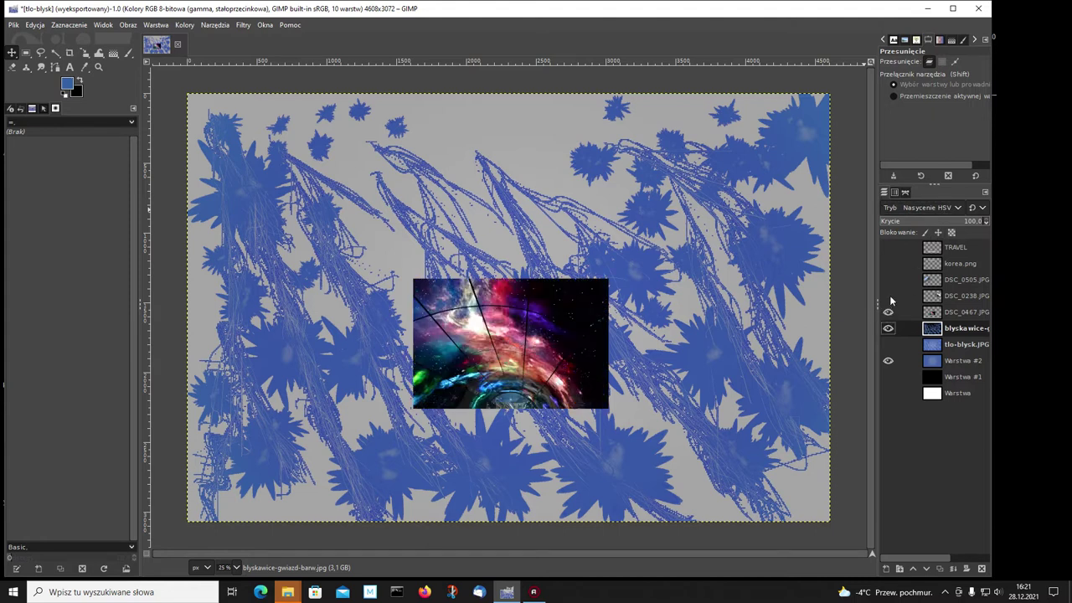
pyautogui.click(888, 280)
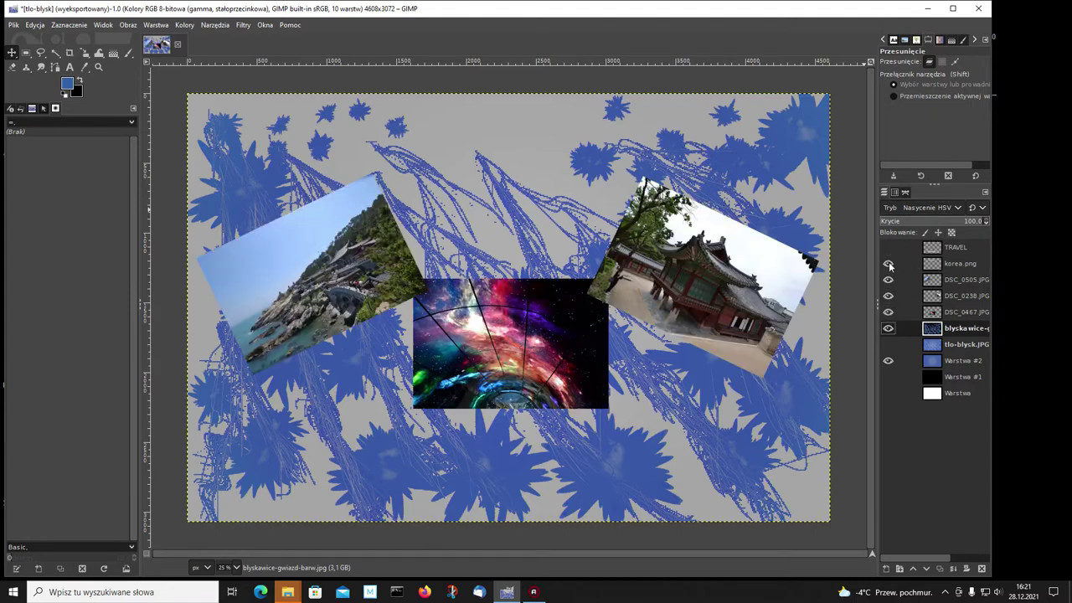
pyautogui.click(887, 263)
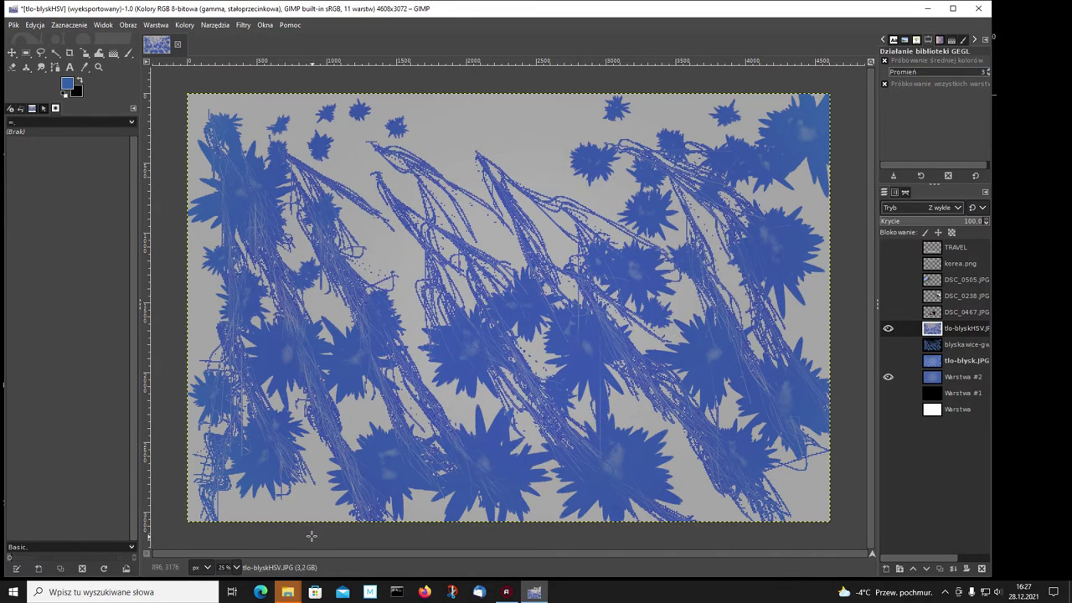
# Step: Compare tlo-blyskHSV against Warstwa #2 by toggling both, then make tlo-blyskHSV active
pyautogui.click(888, 329)
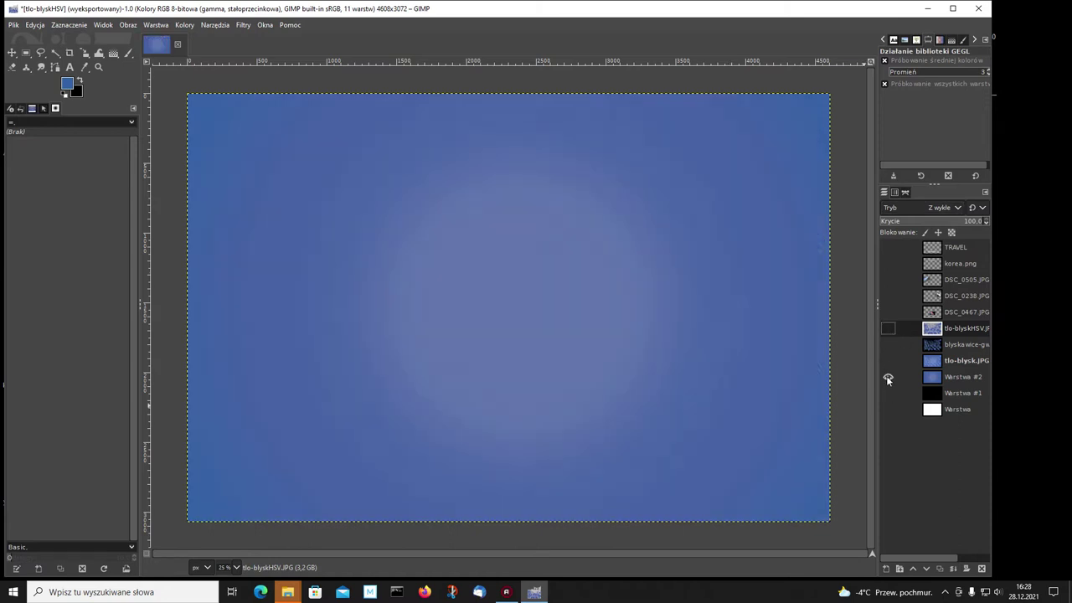
pyautogui.click(888, 377)
pyautogui.click(931, 377)
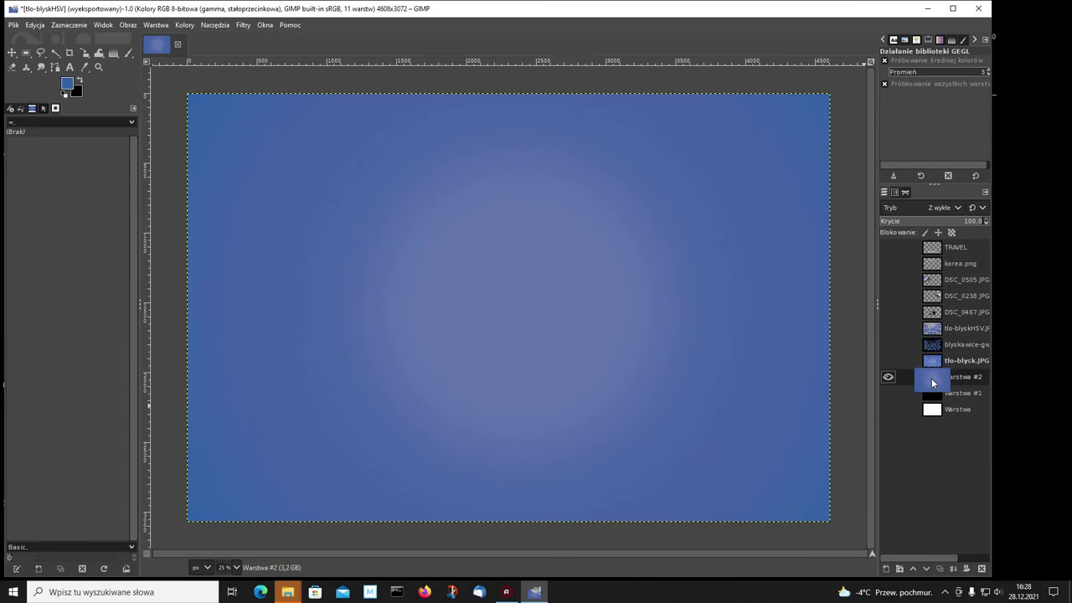
pyautogui.click(888, 327)
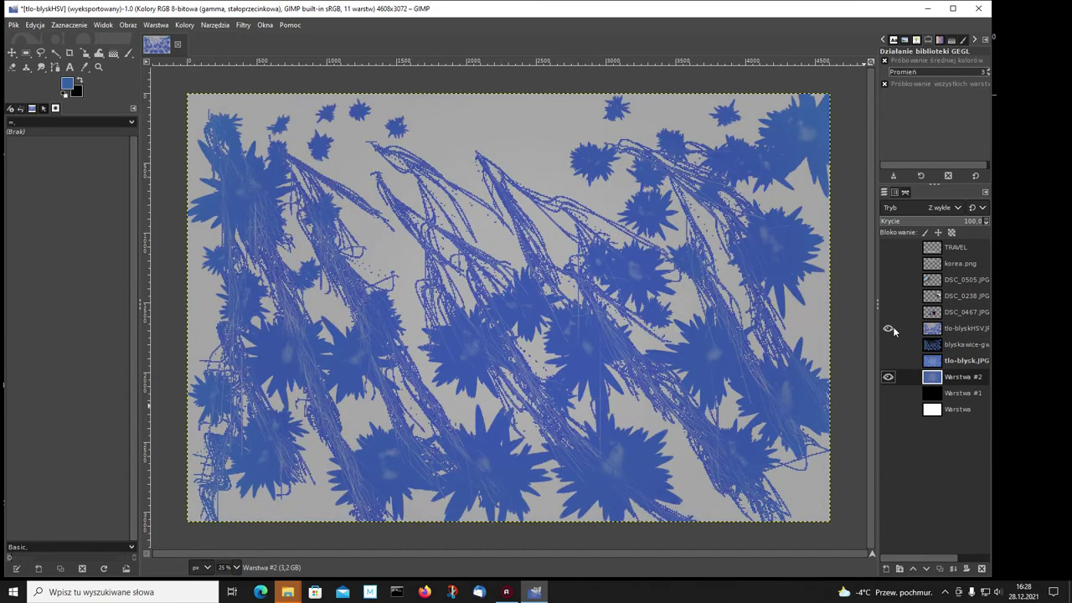
pyautogui.click(933, 334)
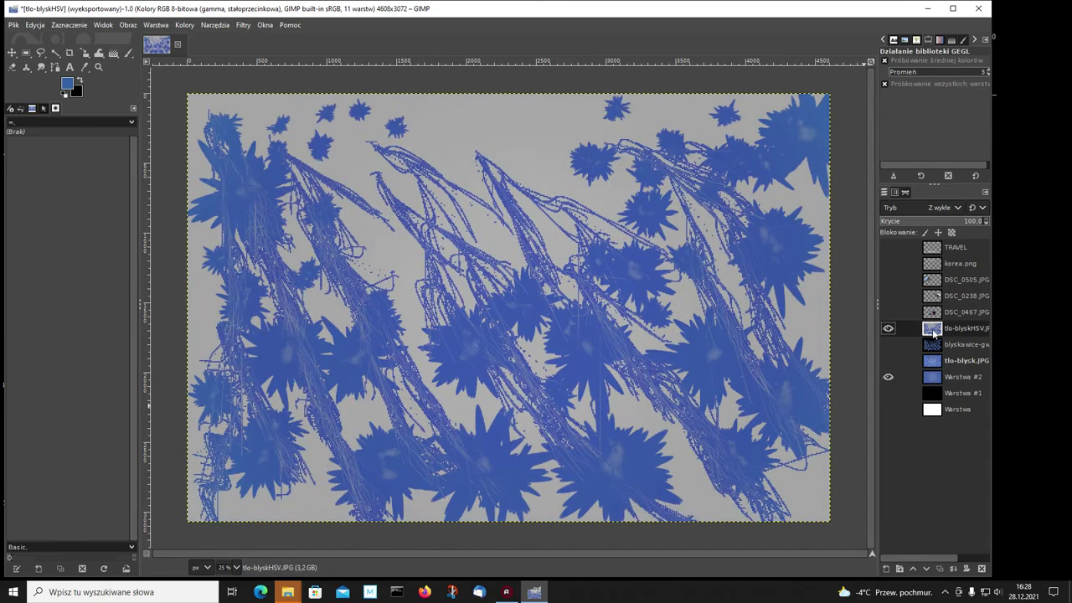
pyautogui.click(963, 209)
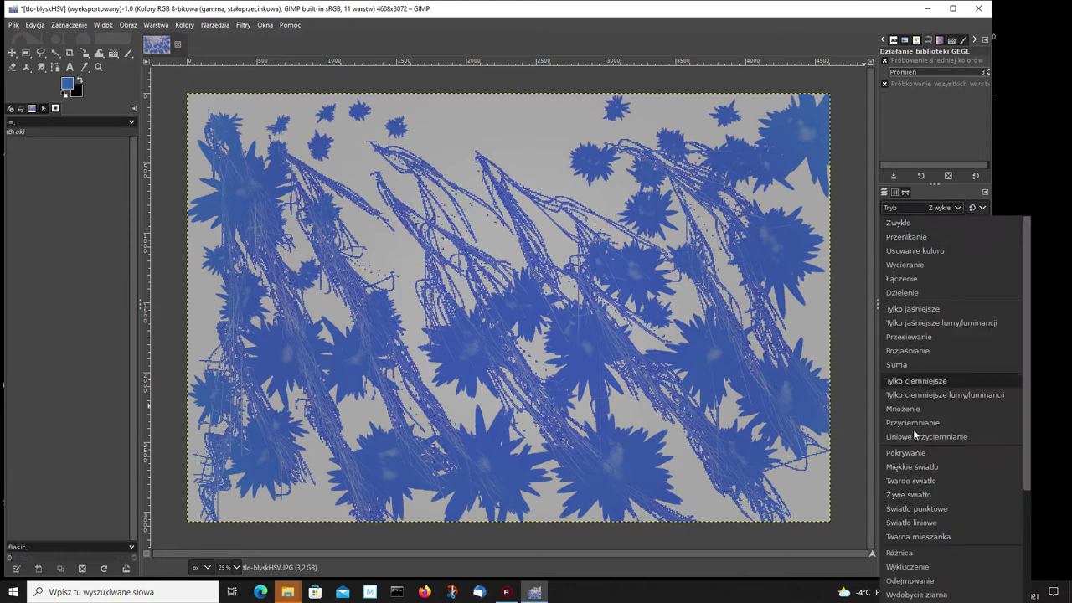
# Step: Set tlo-blyskHSV to Światło punktowe (pin light) blend mode
pyautogui.click(918, 508)
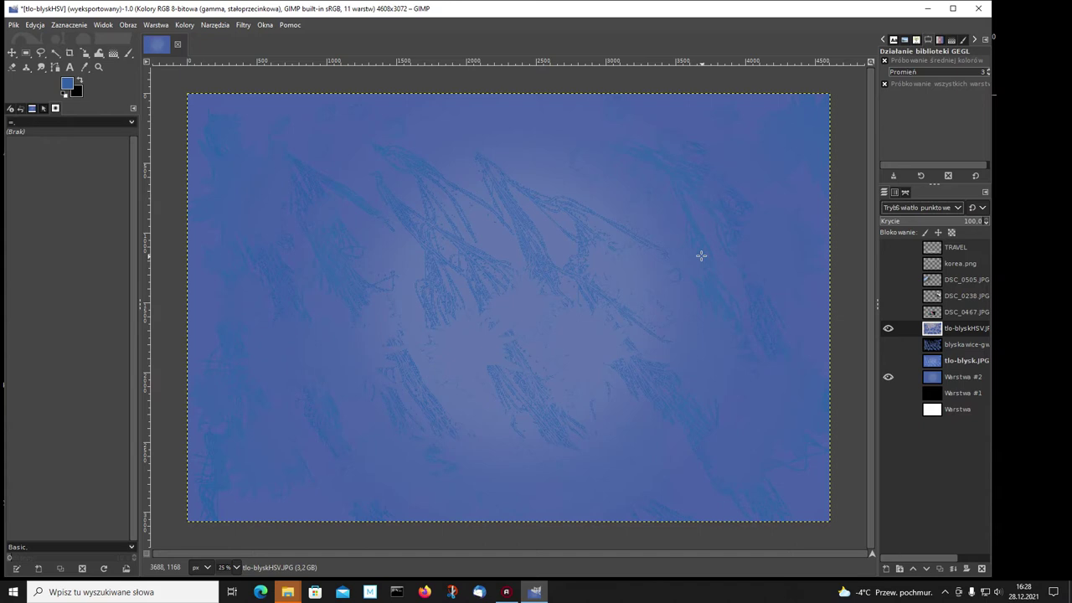
# Step: Show the TRAVEL and KOREA titles plus the left, right and central photos
pyautogui.click(888, 247)
pyautogui.click(888, 262)
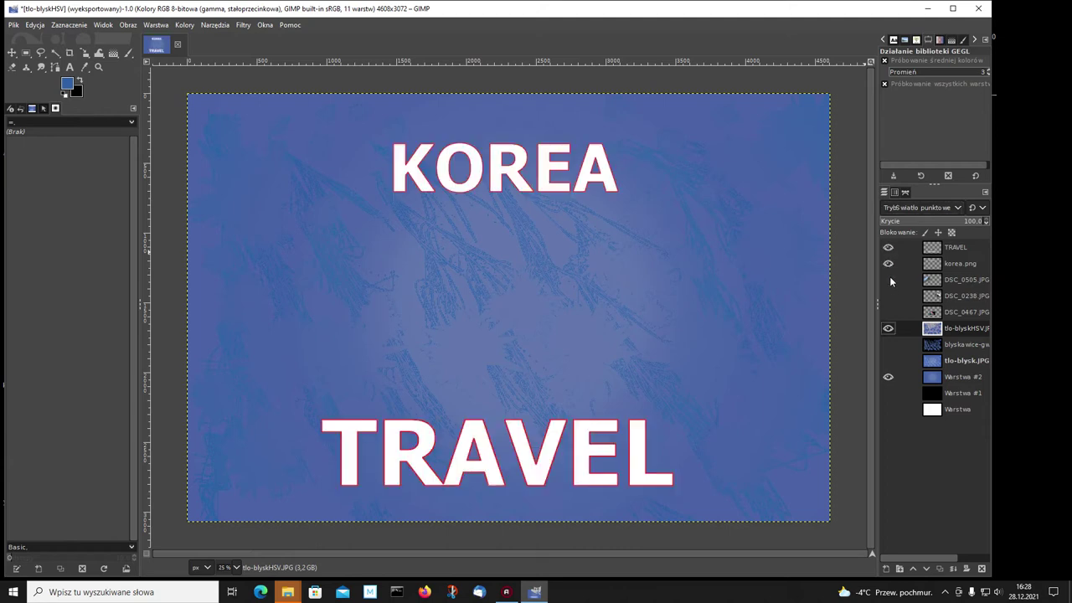
pyautogui.click(888, 279)
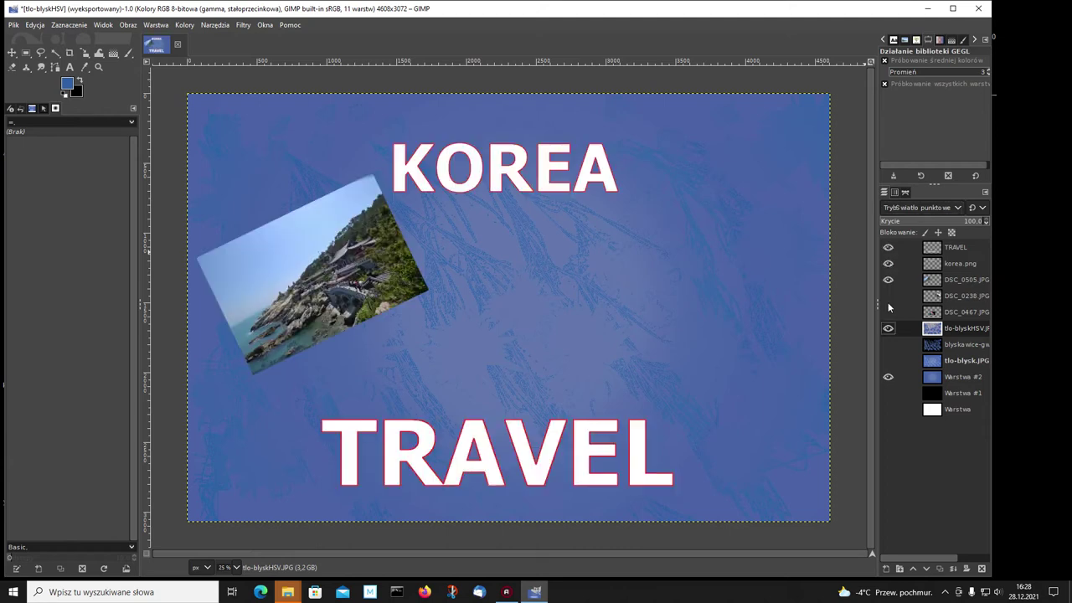
pyautogui.click(888, 295)
pyautogui.click(888, 312)
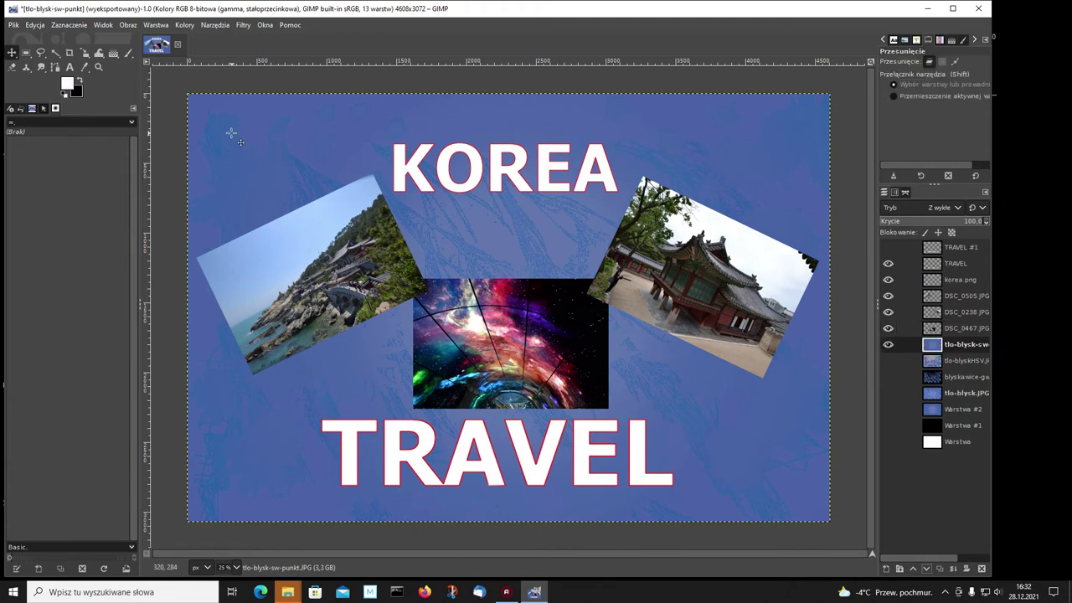
# Step: Hide the tlo-blysk-sw background, title text and tilted side-photo layers
pyautogui.click(888, 344)
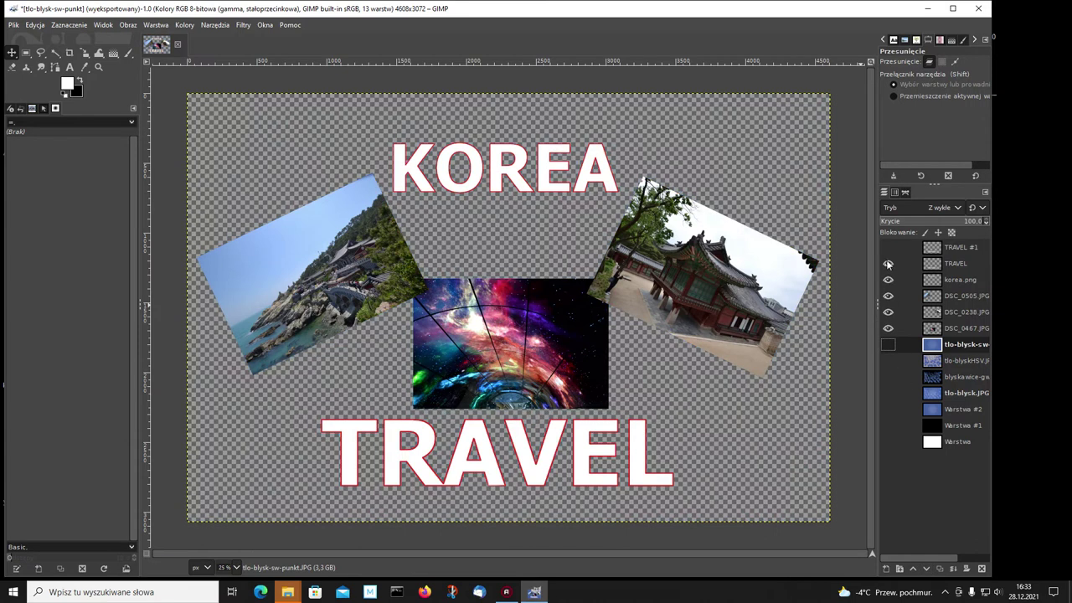
pyautogui.click(889, 263)
pyautogui.click(888, 296)
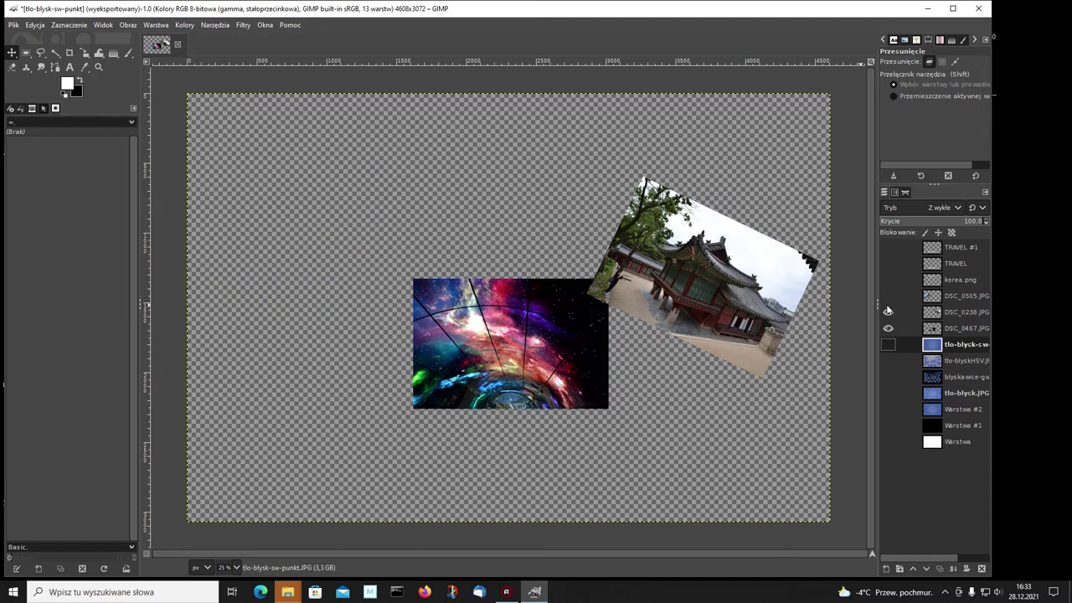
# Step: Select the DSC_0467.JPG photo's outline with Kanał alfa na zaznaczenie
pyautogui.click(936, 332)
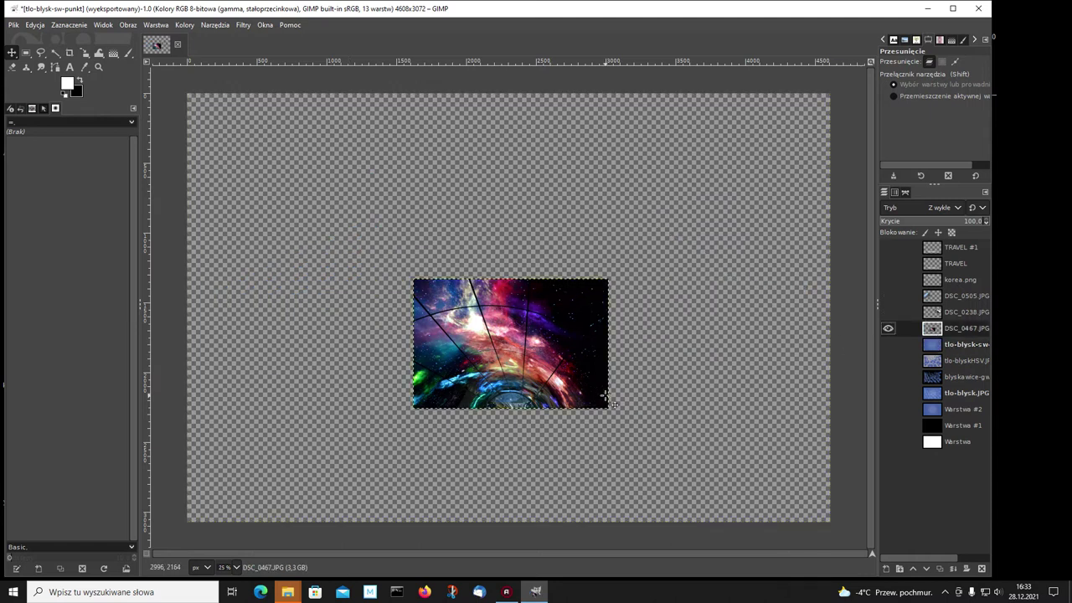
pyautogui.rightClick(932, 332)
pyautogui.click(825, 376)
# Step: Turn the photo selection into a 4 px Twardy (hard) border band
pyautogui.click(61, 26)
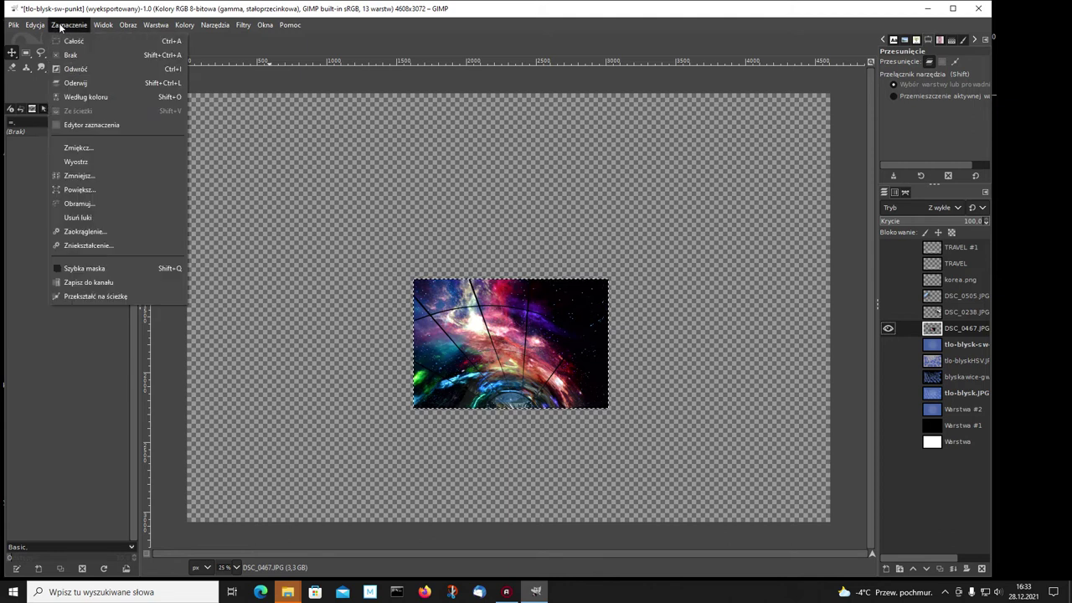
pyautogui.click(78, 203)
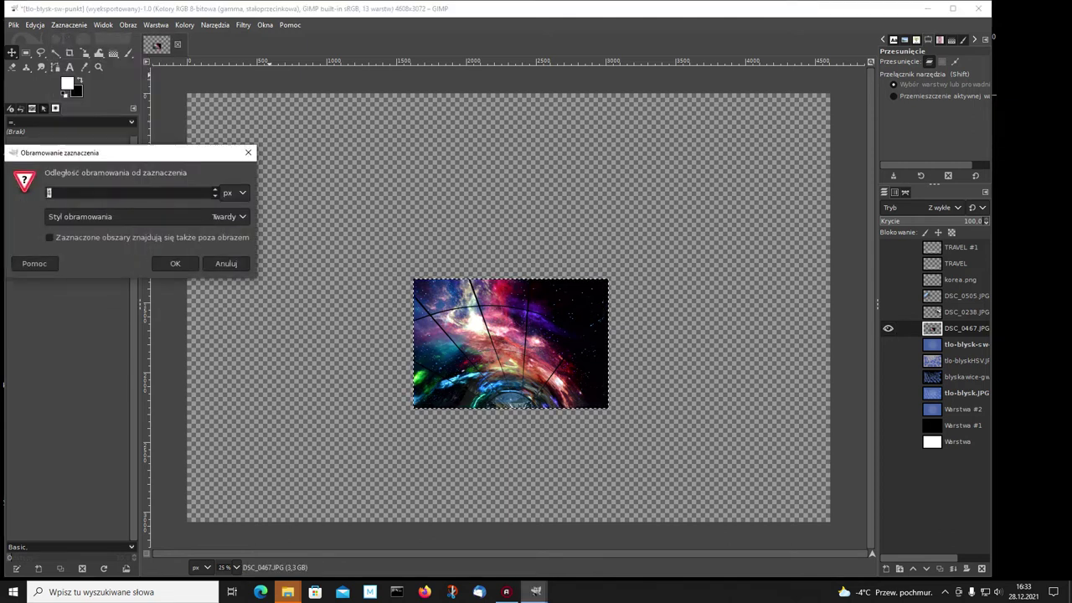
pyautogui.click(177, 264)
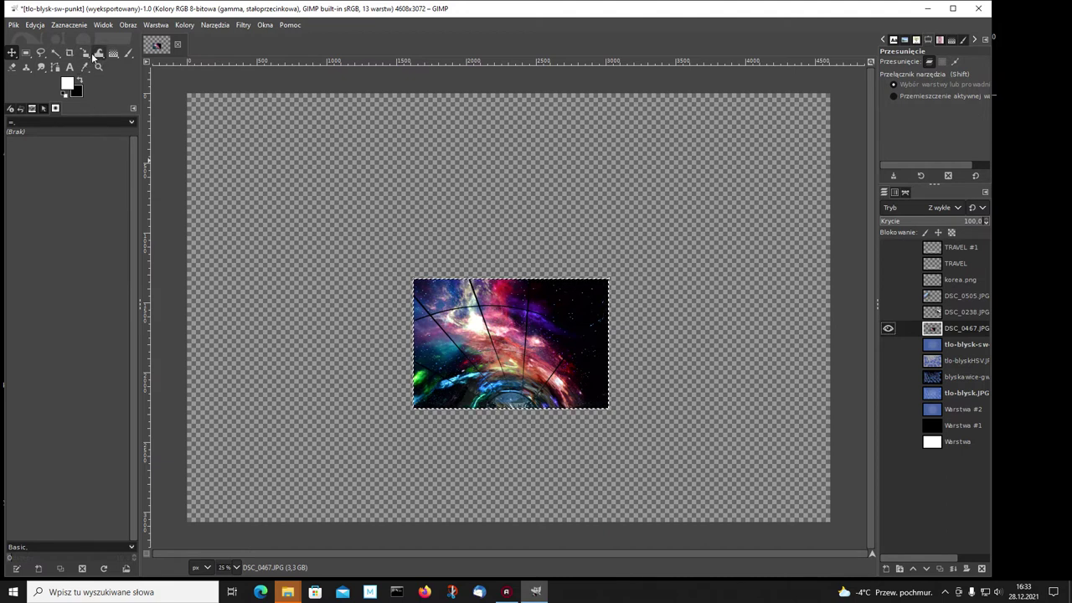
# Step: Choose the Paintbrush and set the foreground colour to red e12424
pyautogui.click(128, 52)
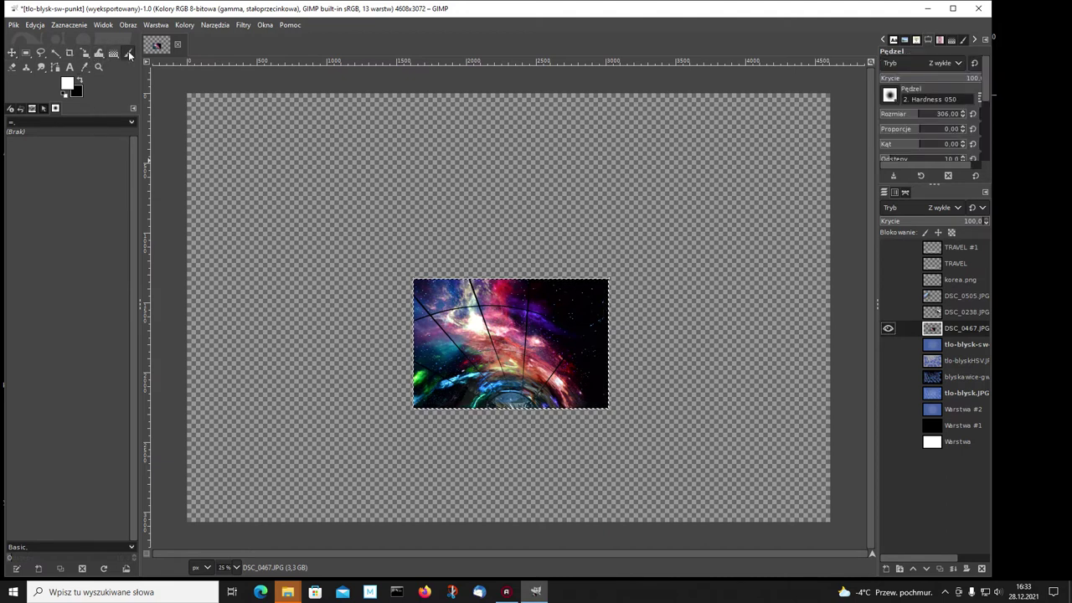
pyautogui.click(128, 53)
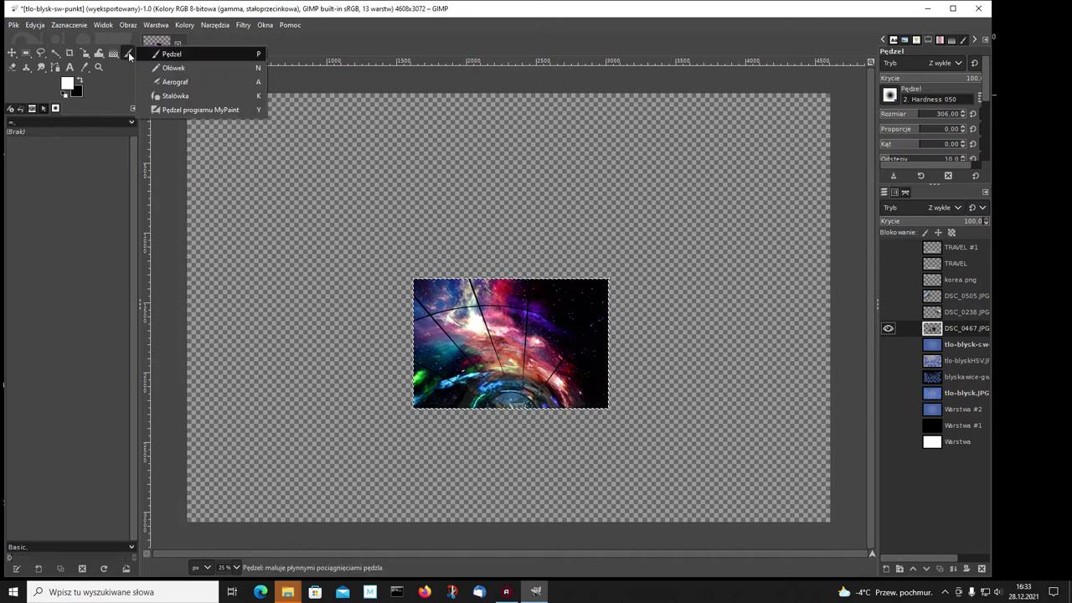
pyautogui.click(172, 56)
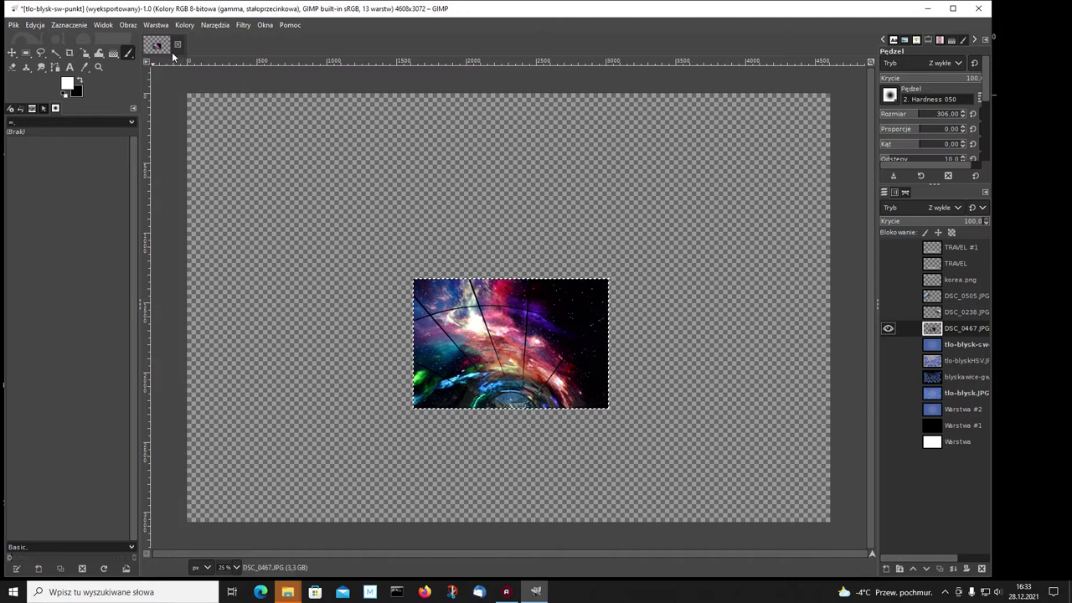
pyautogui.click(71, 85)
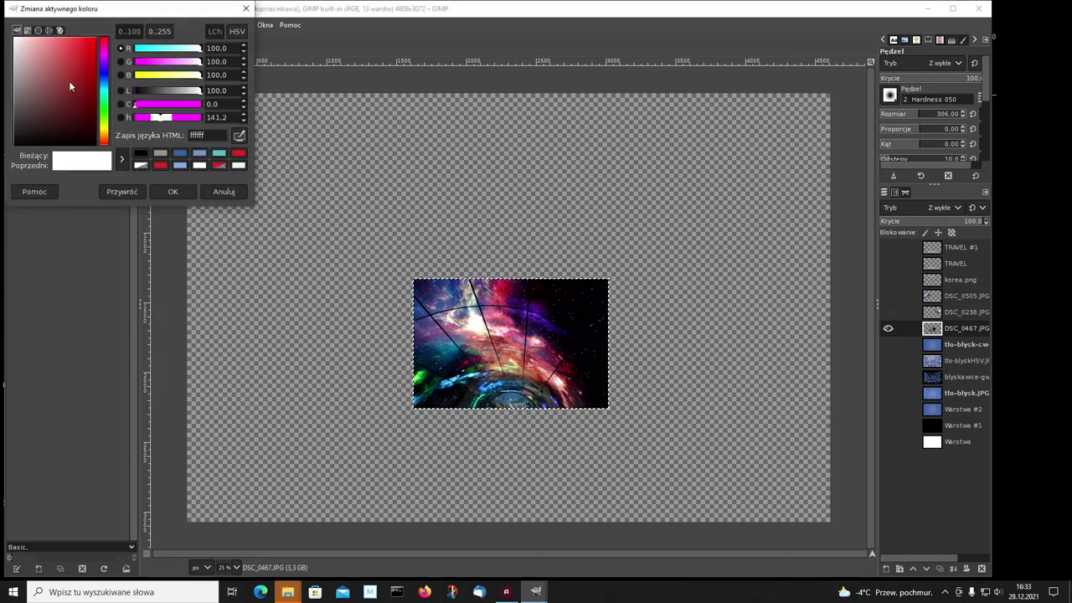
pyautogui.click(239, 154)
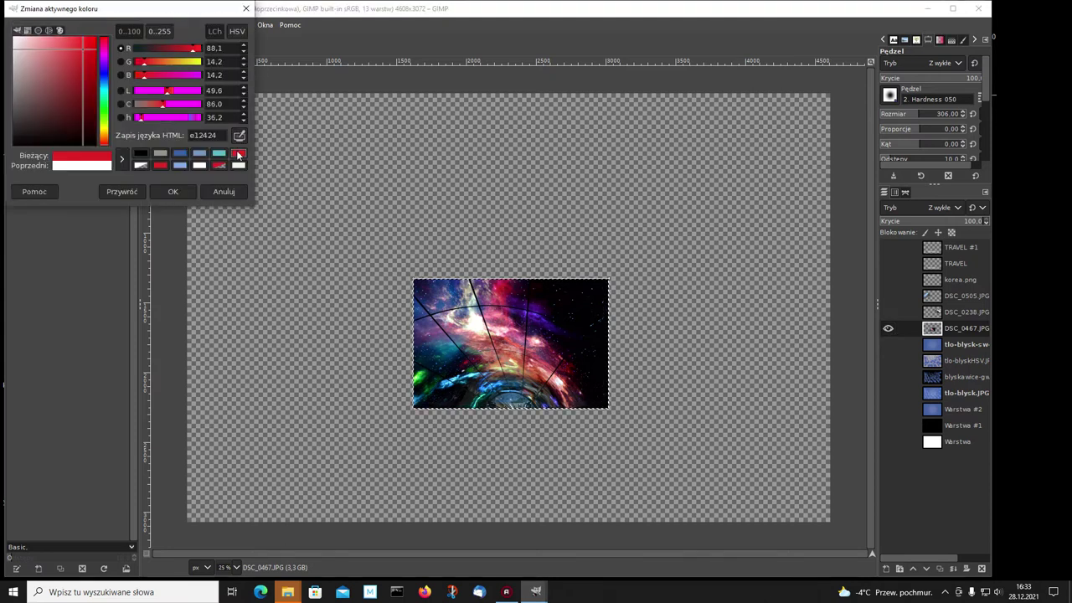
pyautogui.click(172, 192)
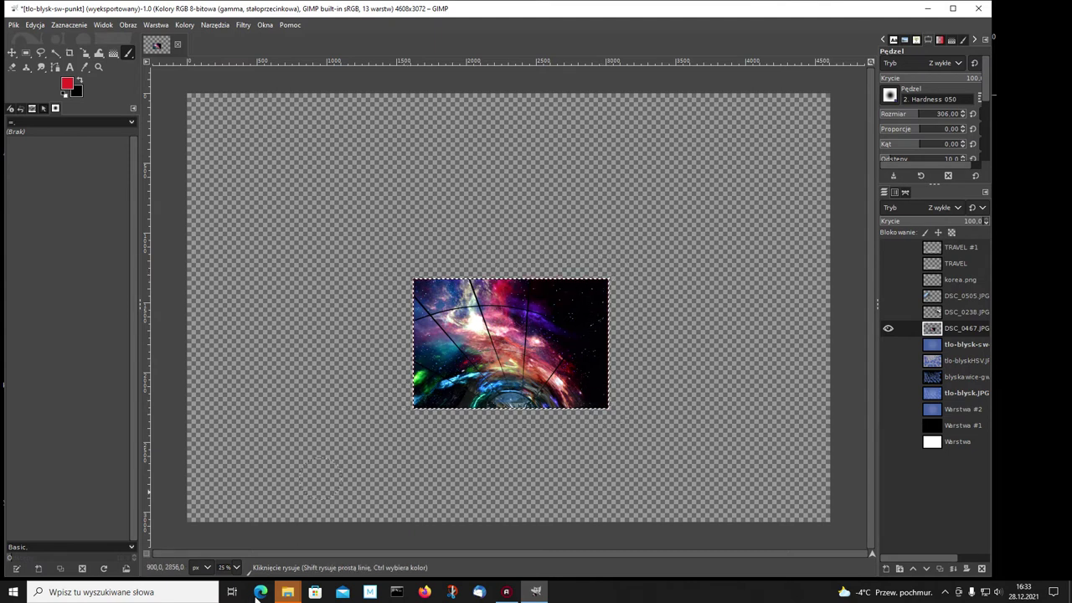
# Step: Zoom to 33.3%, then 100% to inspect the red edge, then back out to 25%
pyautogui.click(236, 567)
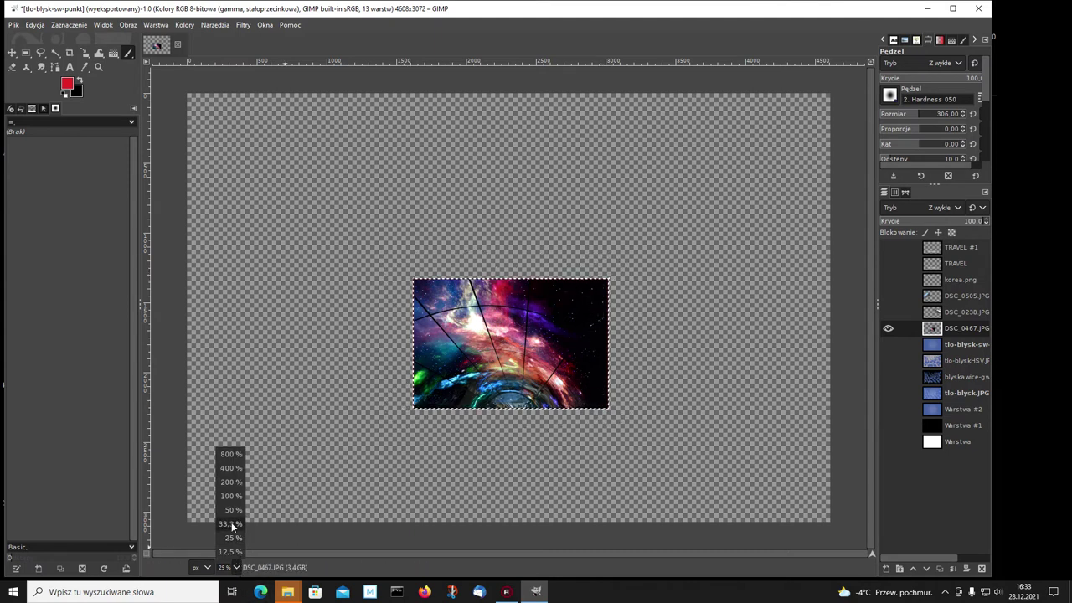
pyautogui.click(231, 524)
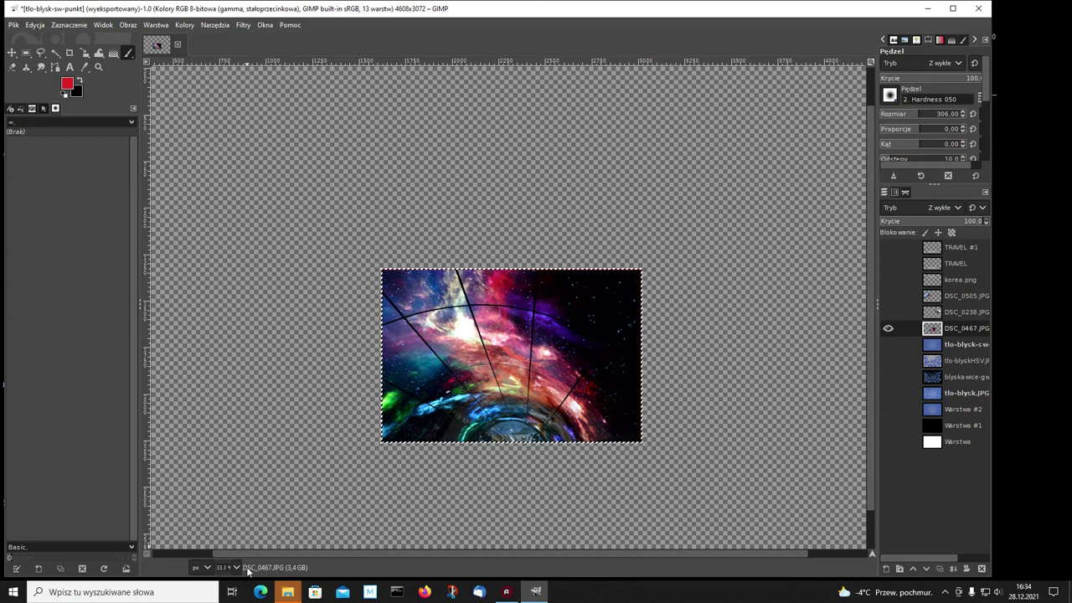
pyautogui.click(236, 567)
pyautogui.click(231, 495)
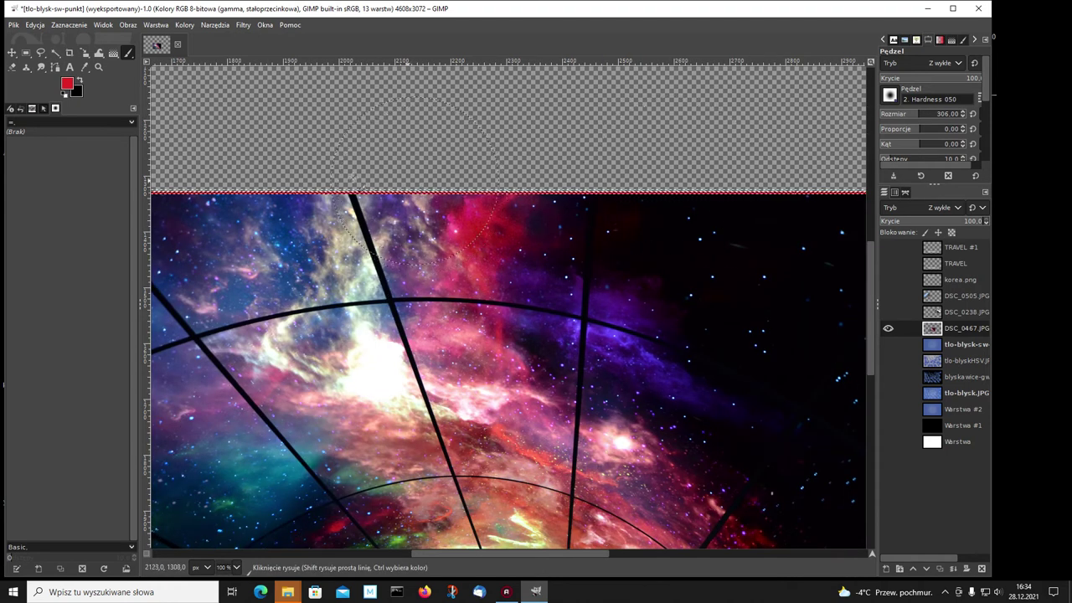
pyautogui.moveTo(873, 352); pyautogui.dragTo(885, 442)
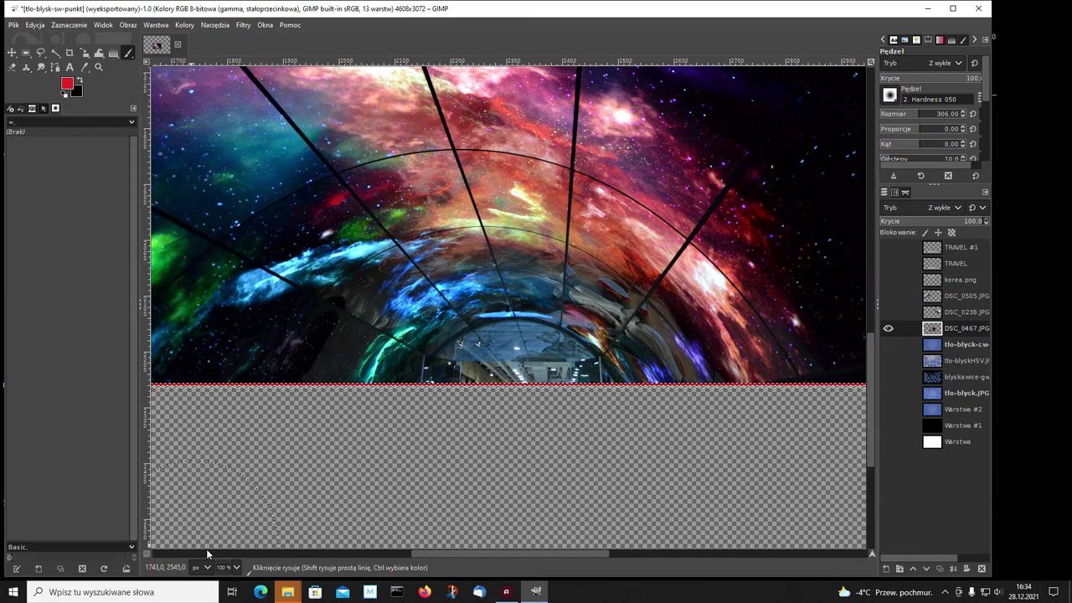
pyautogui.click(237, 567)
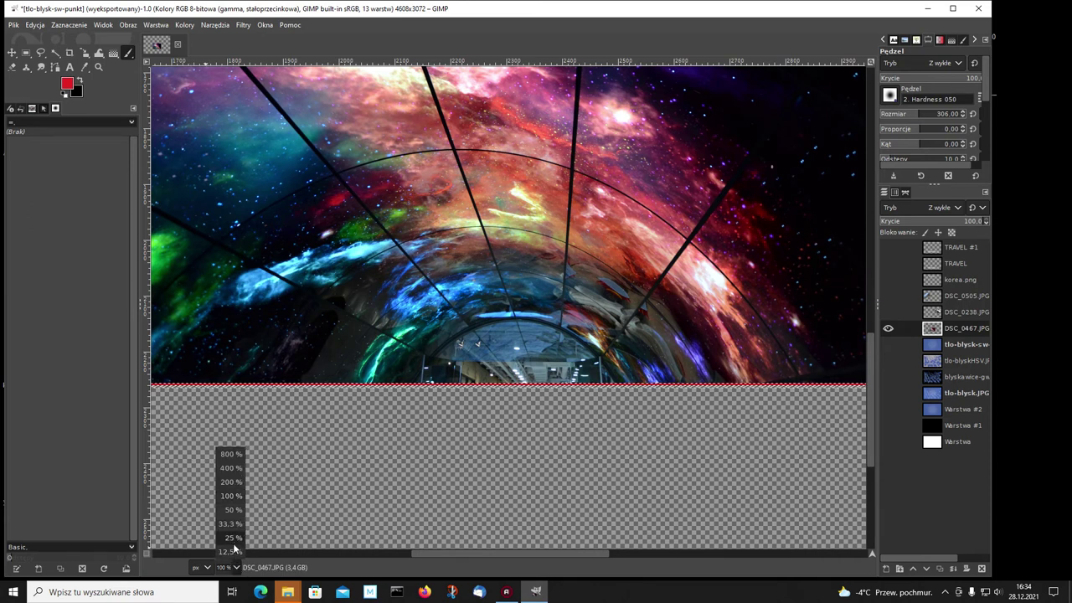
pyautogui.click(231, 538)
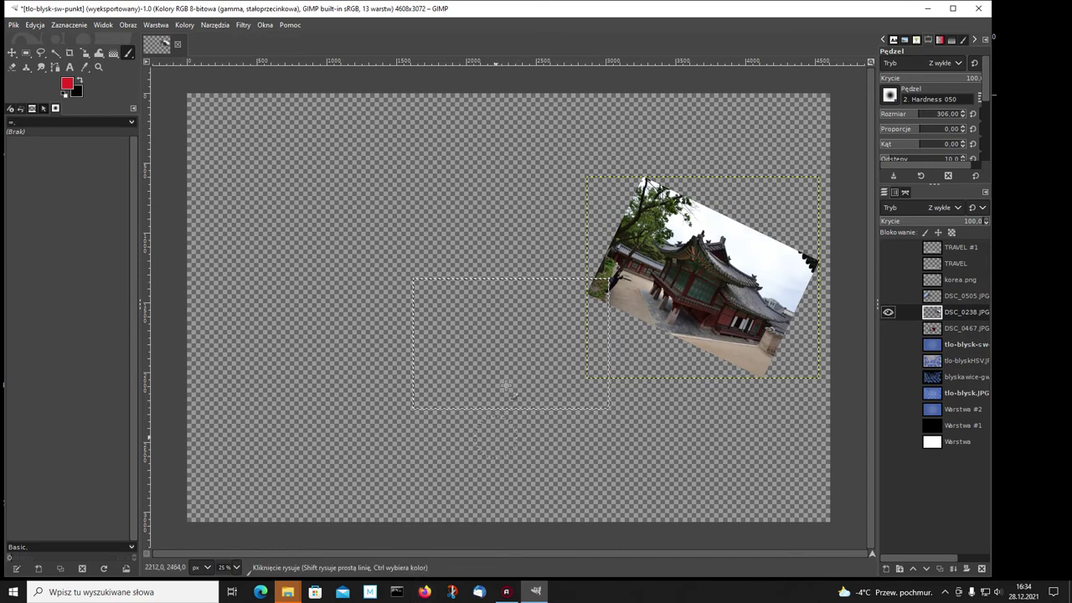
# Step: Select the palace photo's outline and turn it into a 4 px border band
pyautogui.rightClick(931, 314)
pyautogui.click(837, 356)
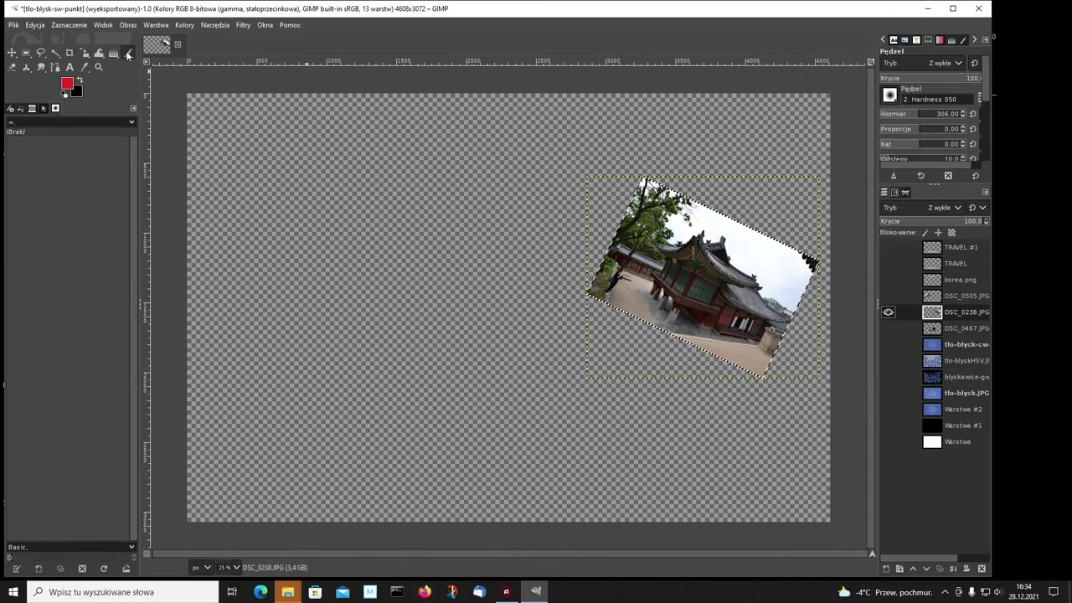
pyautogui.click(74, 26)
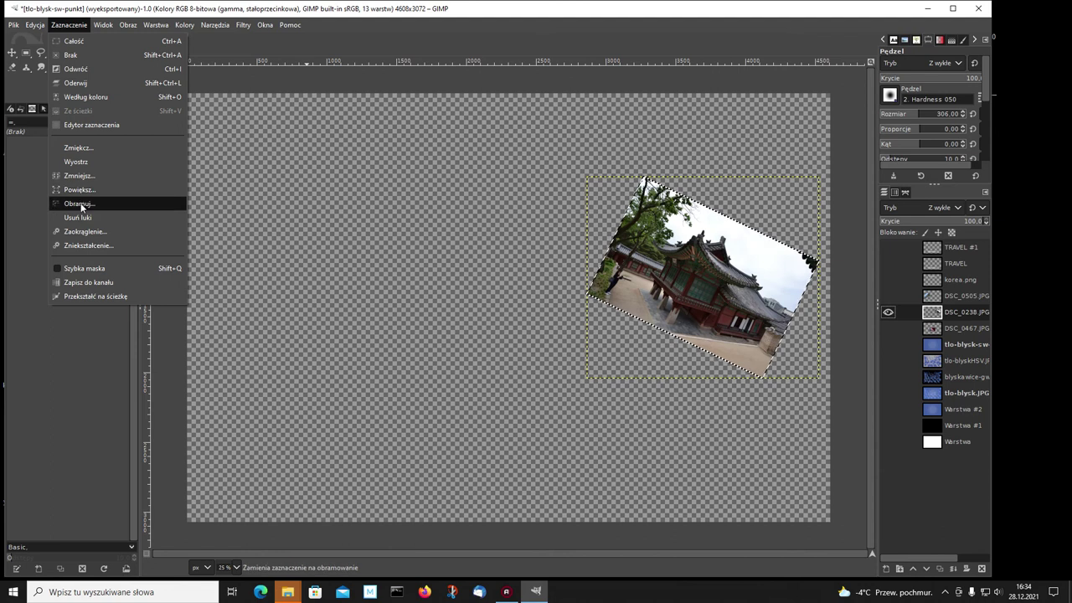
pyautogui.click(81, 205)
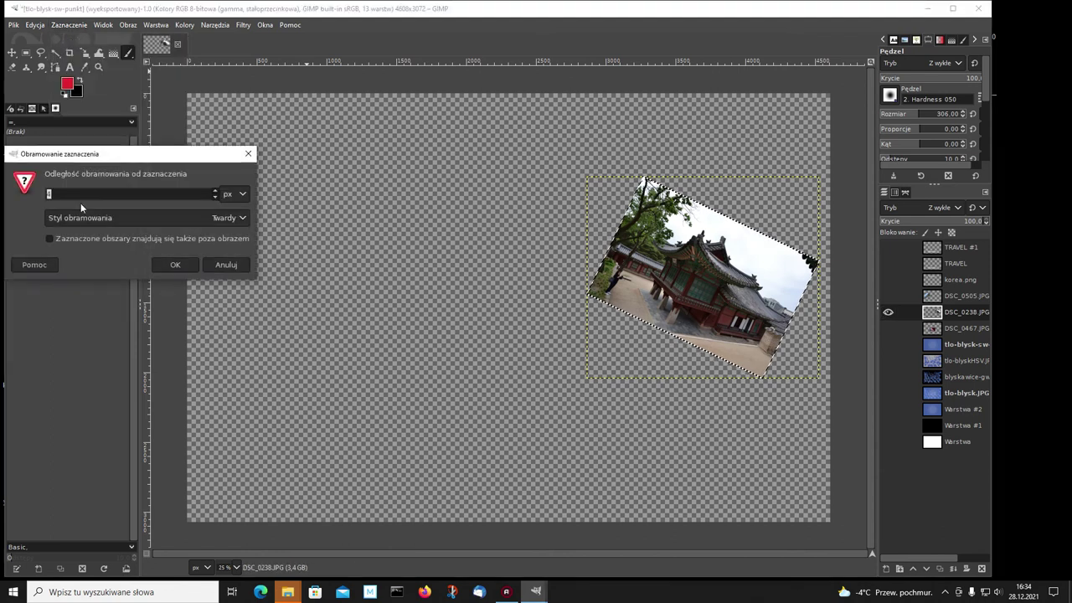
pyautogui.click(173, 265)
# Step: Paint the border with the red paintbrush, then clear the selection
pyautogui.click(67, 84)
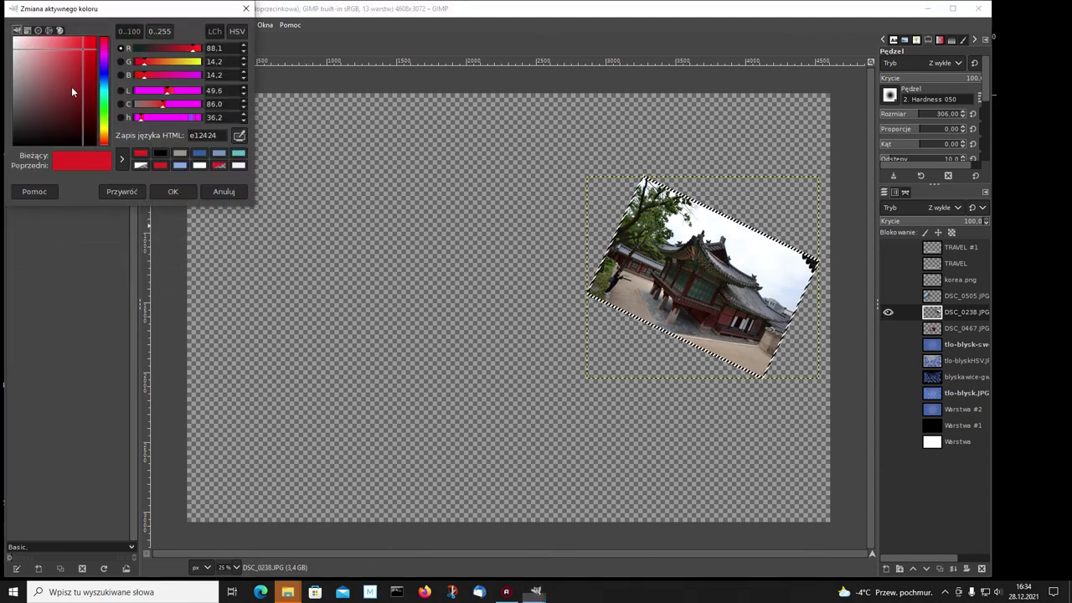
pyautogui.click(184, 191)
pyautogui.click(128, 53)
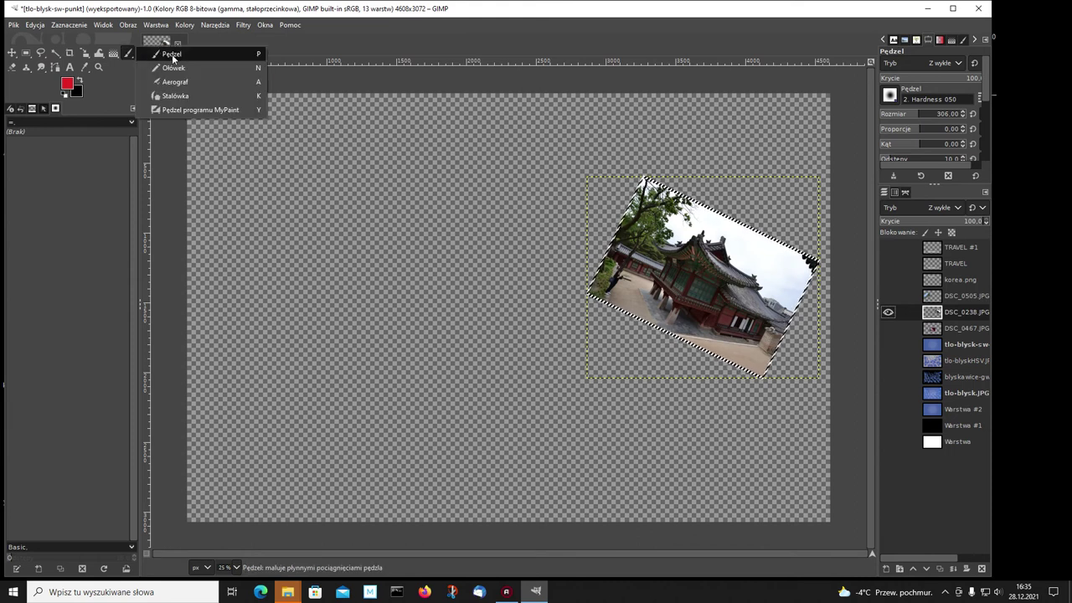
pyautogui.click(172, 53)
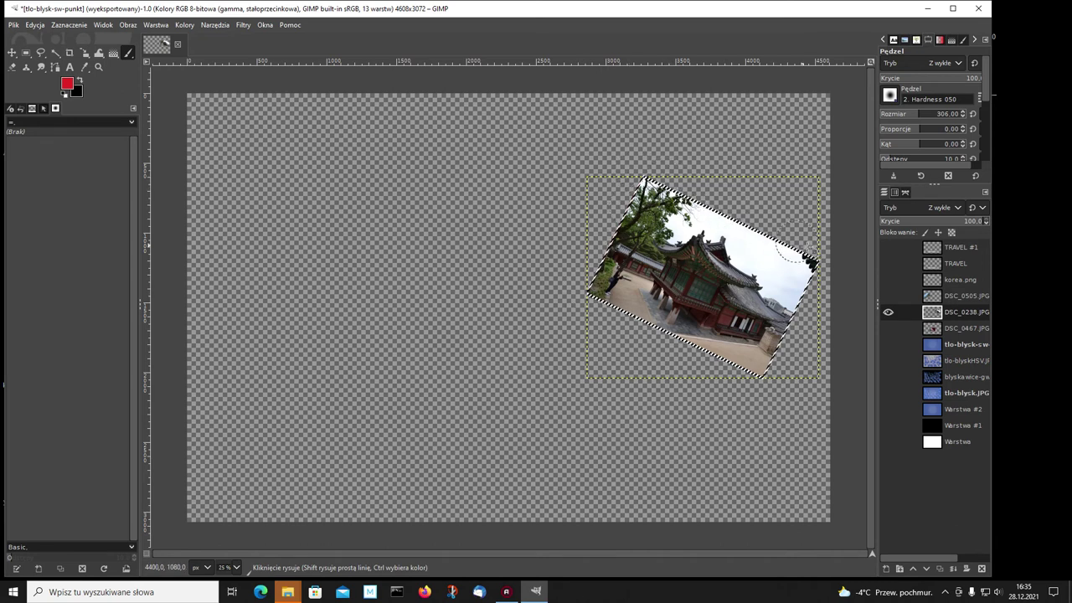
pyautogui.click(68, 24)
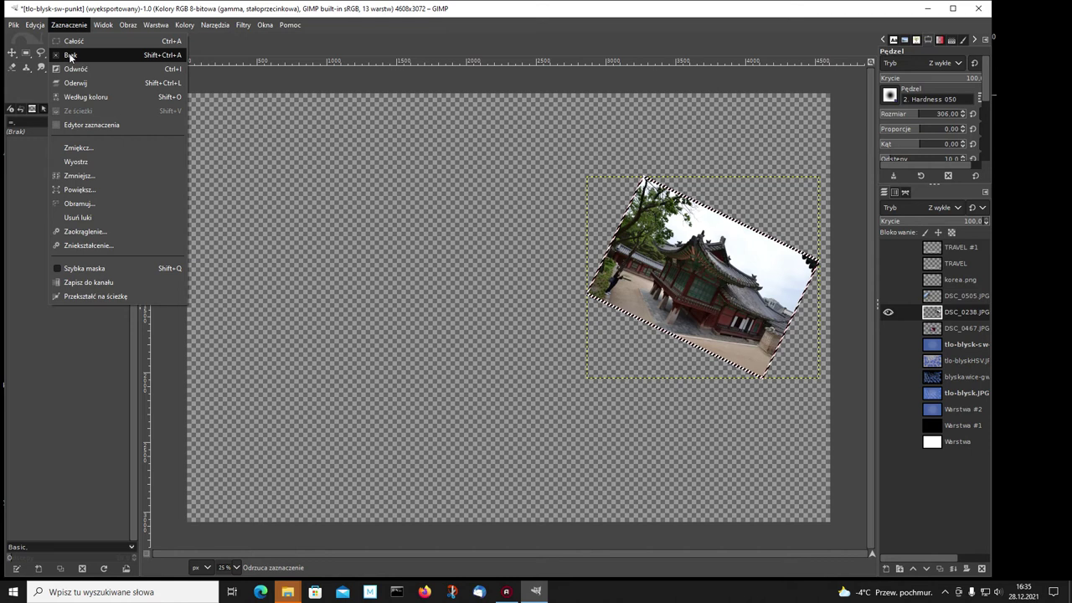
pyautogui.click(70, 55)
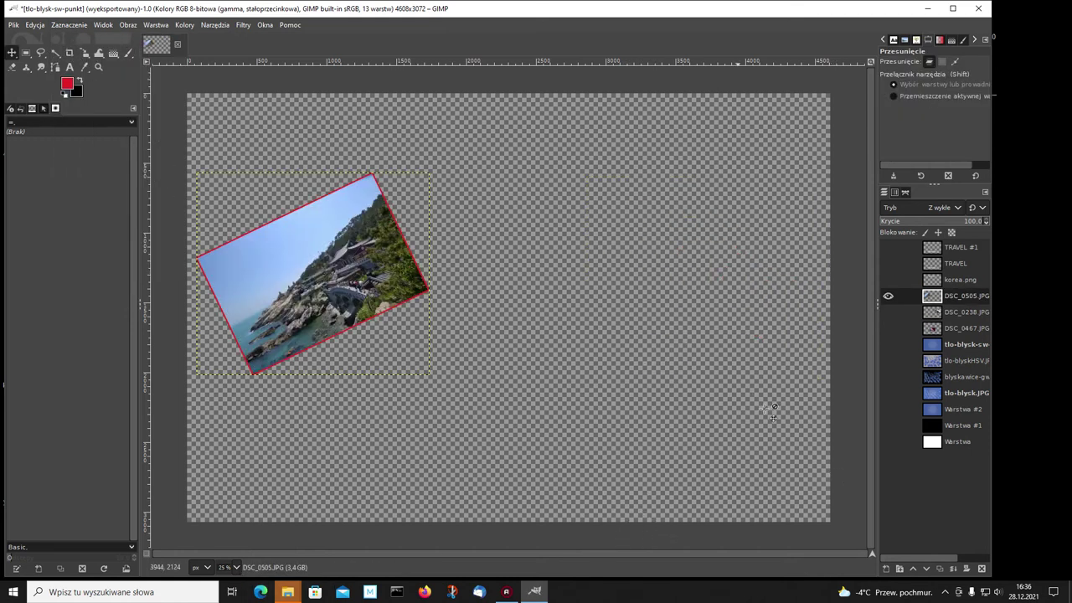
# Step: Show the DSC_0238.JPG, DSC_0467.JPG, TRAVEL, KOREA and blue background layers
pyautogui.click(888, 311)
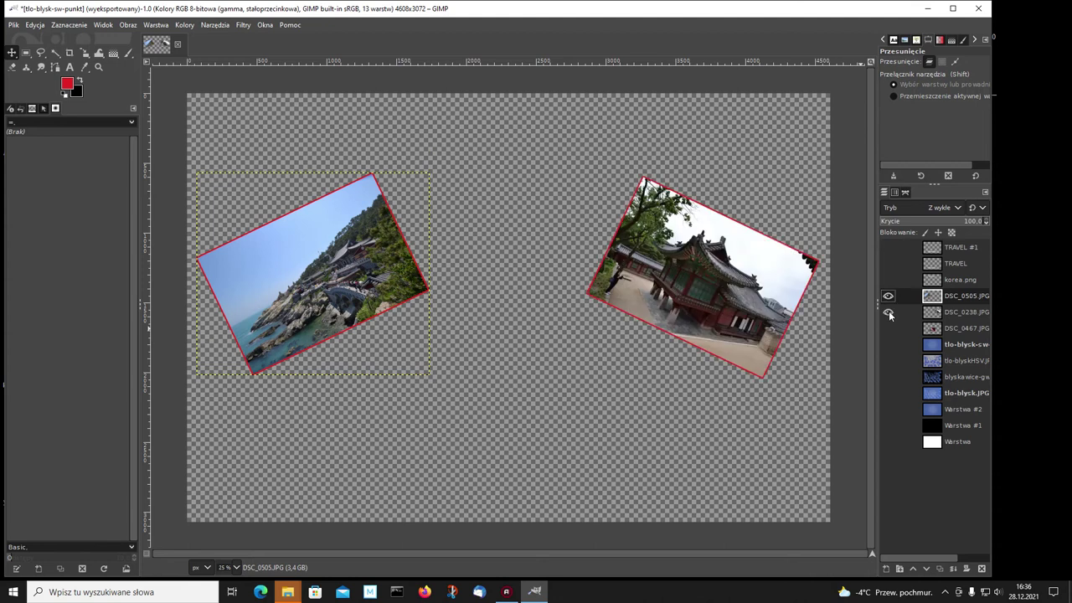
pyautogui.click(888, 329)
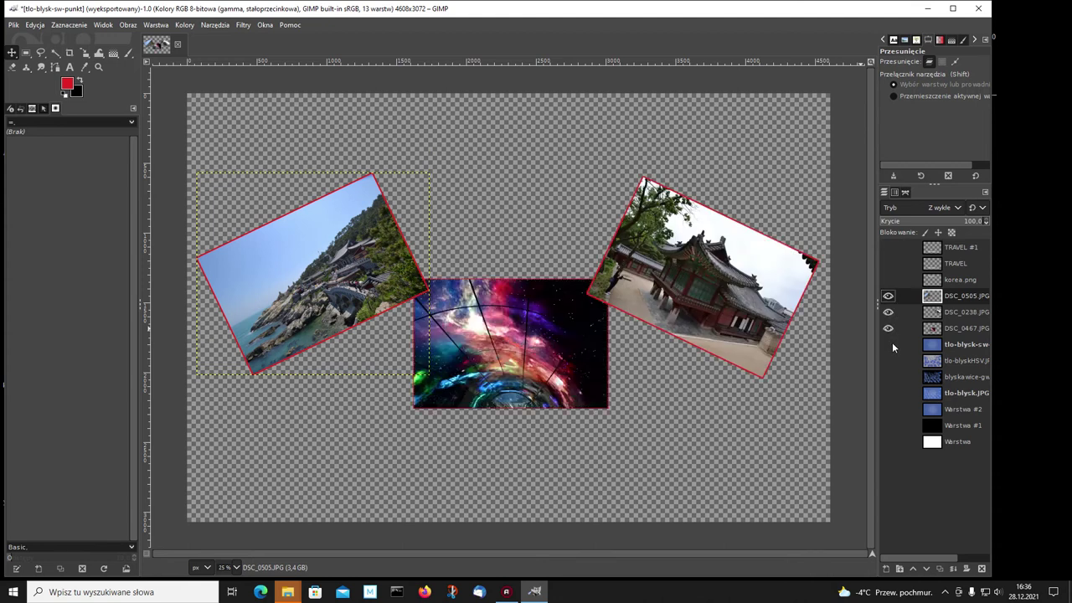
pyautogui.click(888, 248)
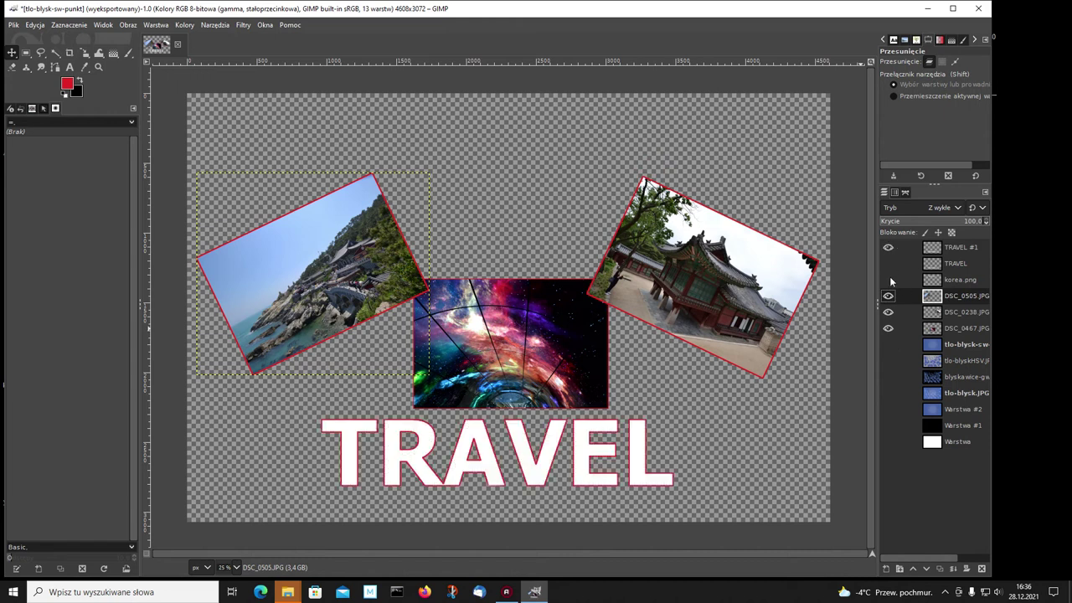
pyautogui.click(889, 279)
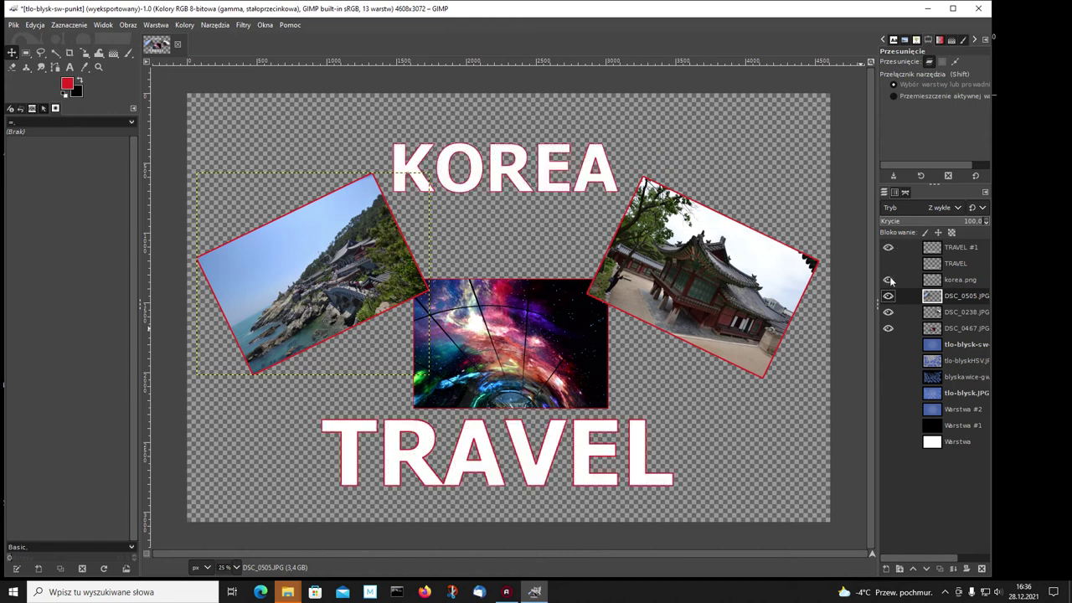
pyautogui.click(887, 344)
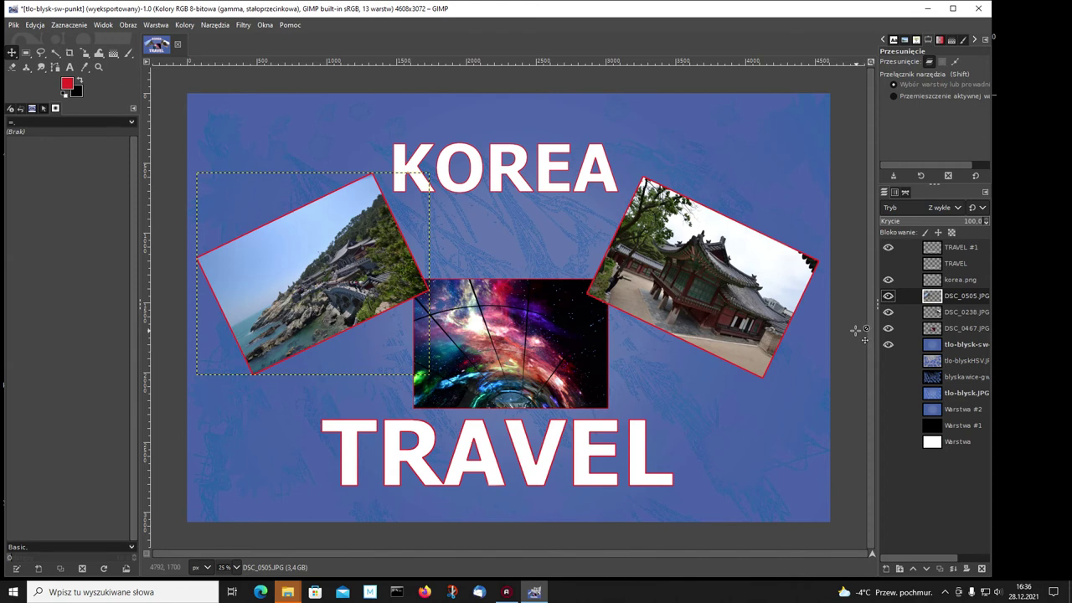
# Step: Expand the TRAVEL #1 layer to the full image size
pyautogui.click(678, 484)
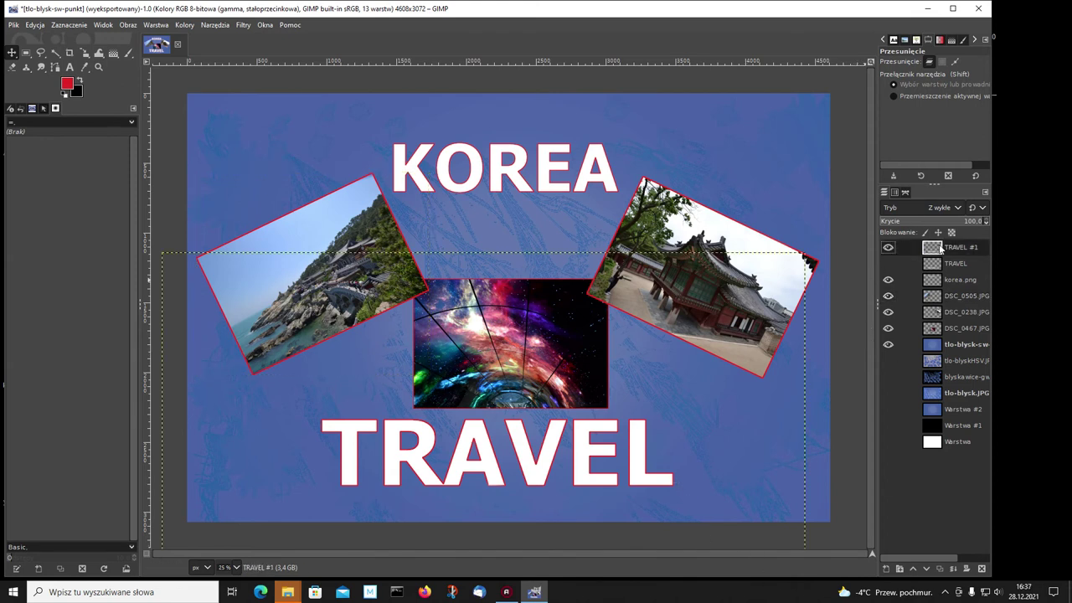
pyautogui.rightClick(937, 249)
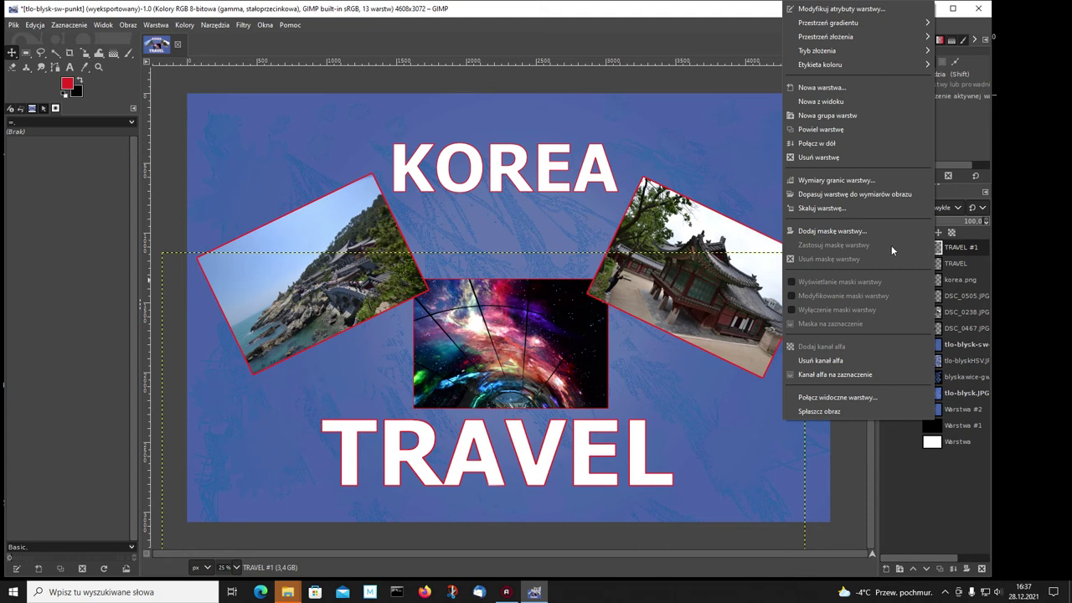
pyautogui.click(843, 195)
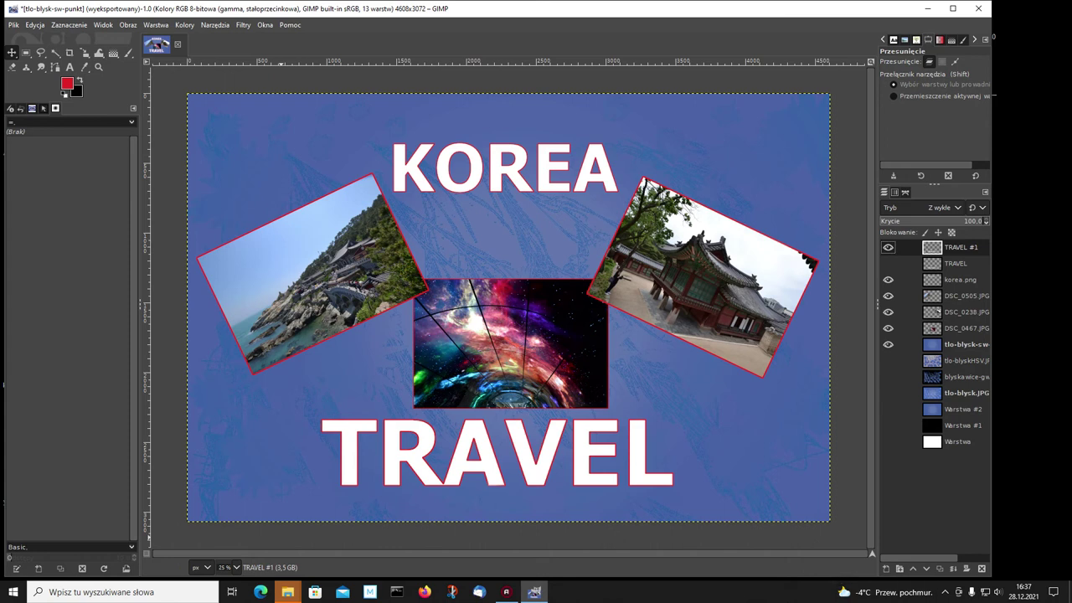
pyautogui.moveTo(506, 592)
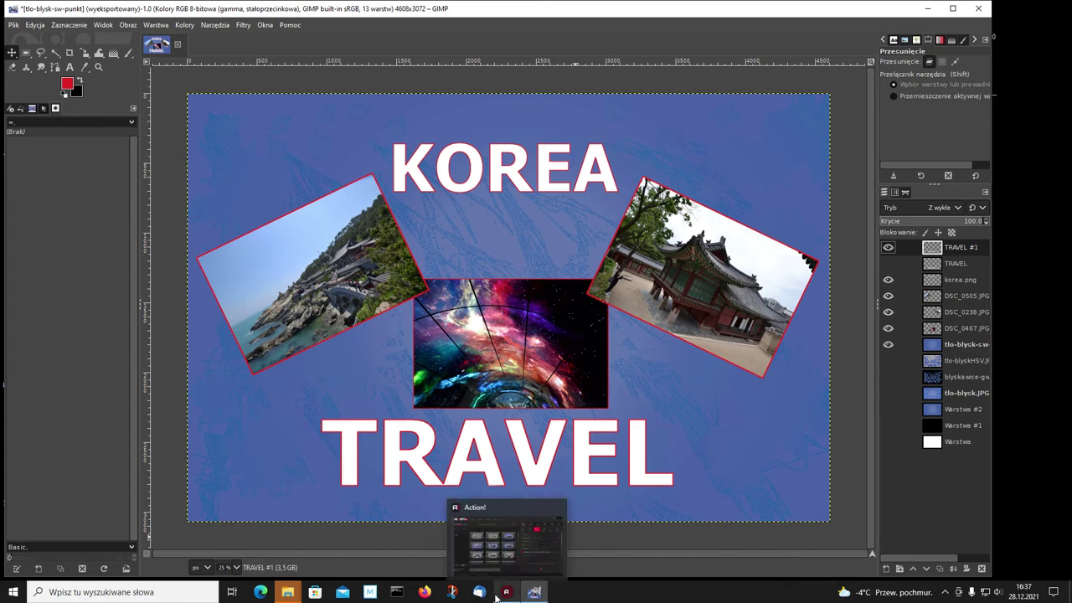
pyautogui.click(444, 593)
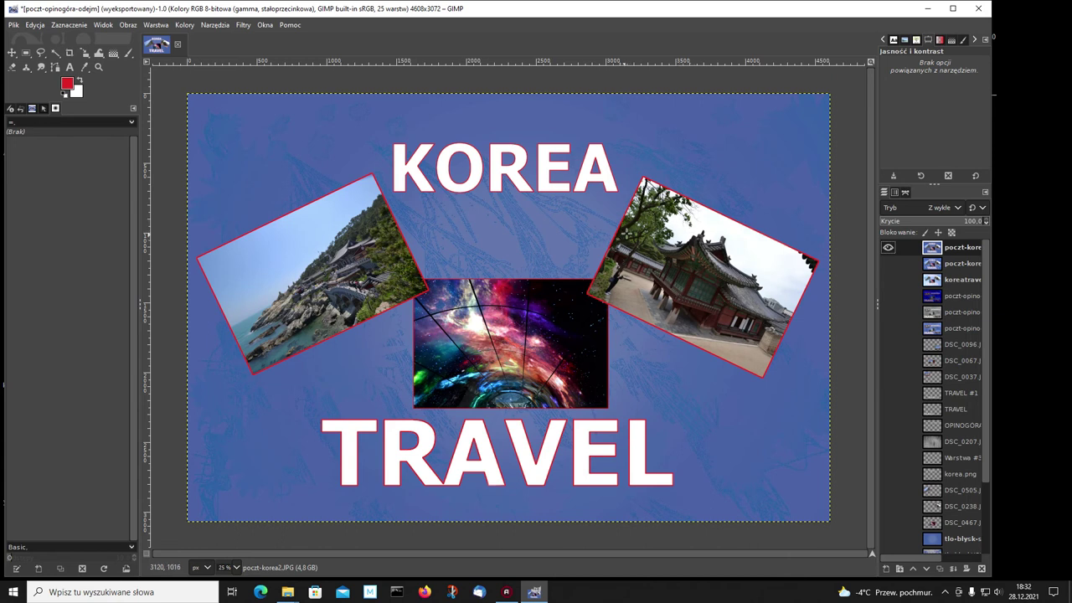
# Step: Toggle top layers to compare the sparkle and light-blue koreatravel background versions
pyautogui.click(888, 248)
pyautogui.click(888, 263)
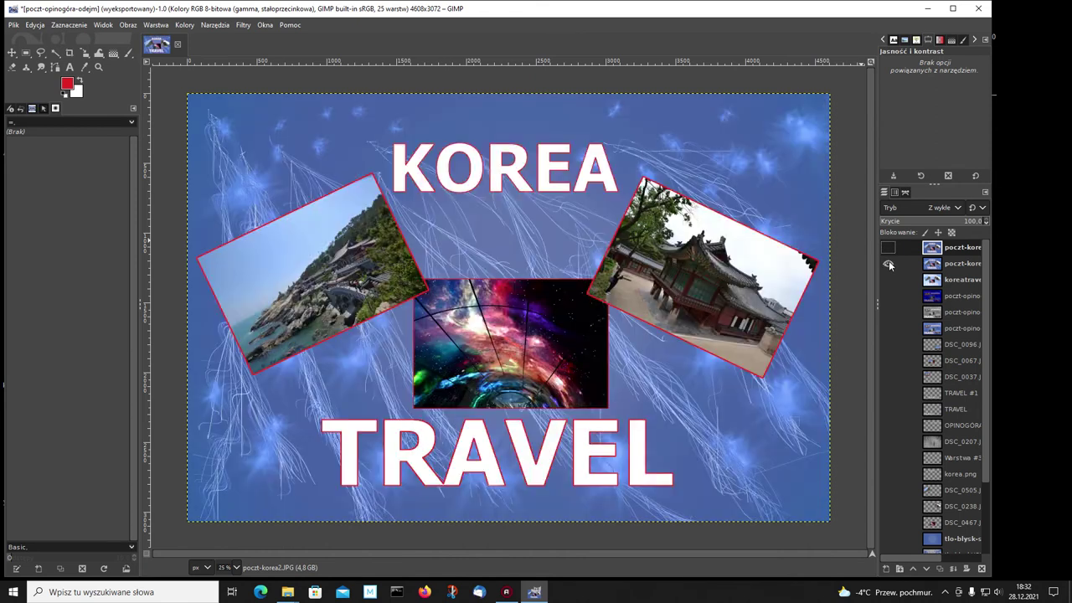
pyautogui.click(888, 264)
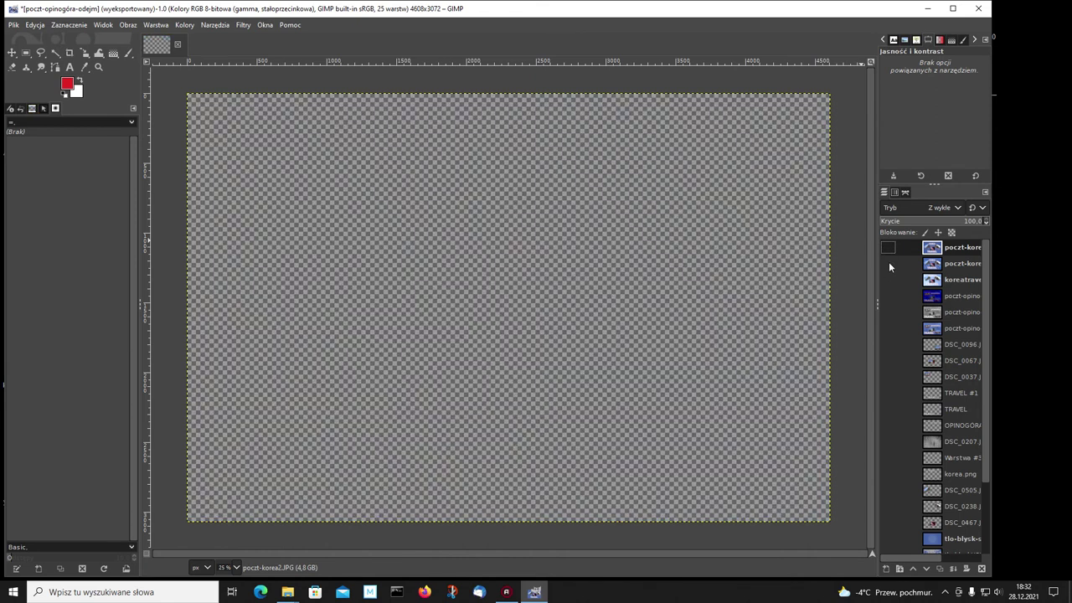
pyautogui.click(889, 279)
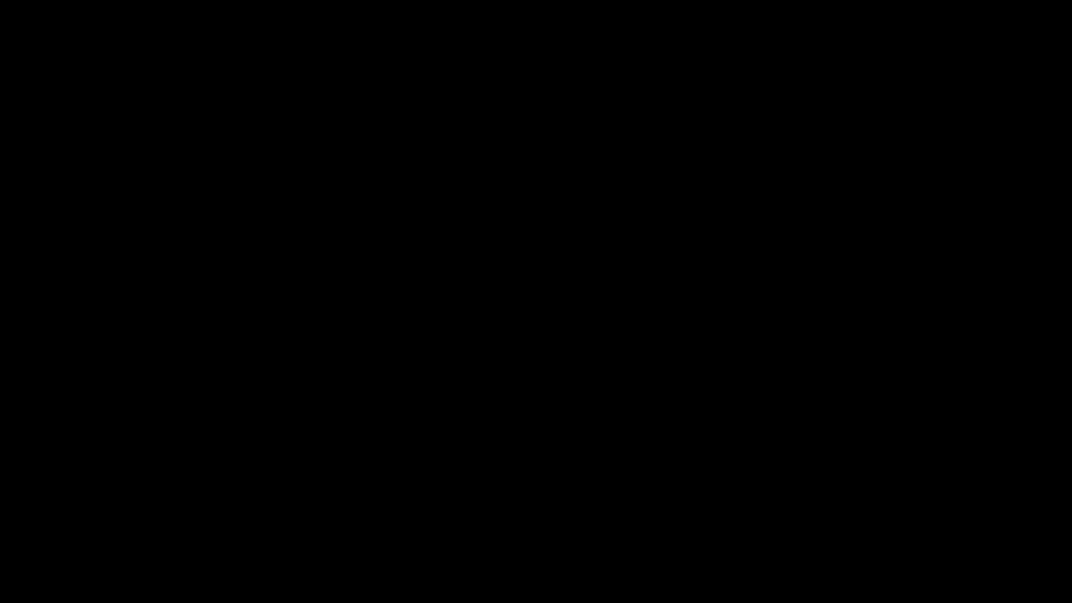